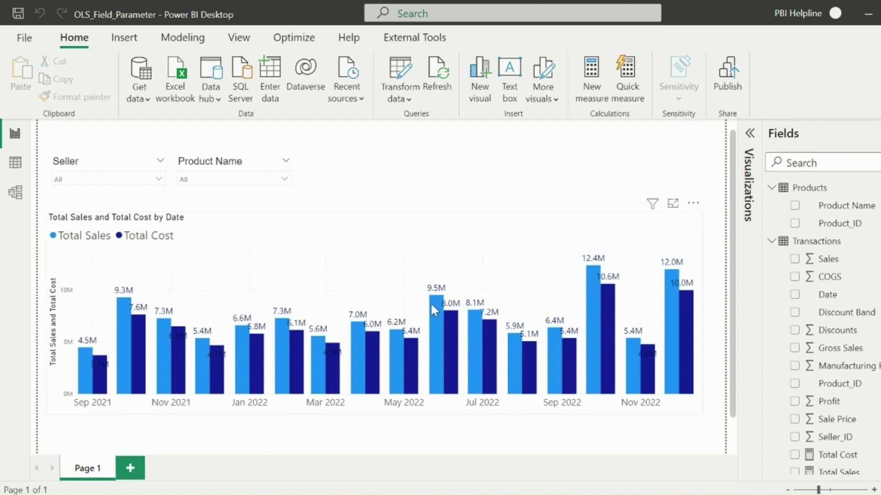
- In Manage roles, create a role named 'Not Eligible to View Cost Info' and save it
mouse_move(434, 313)
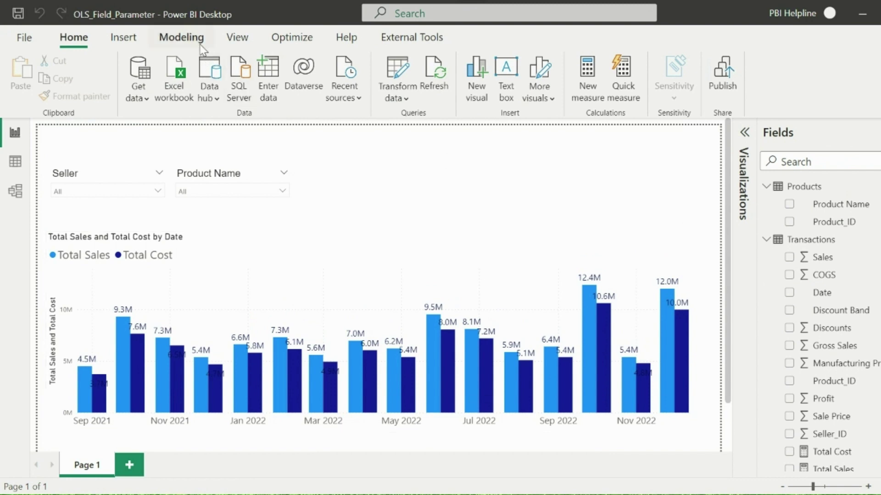
left_click(181, 37)
left_click(351, 86)
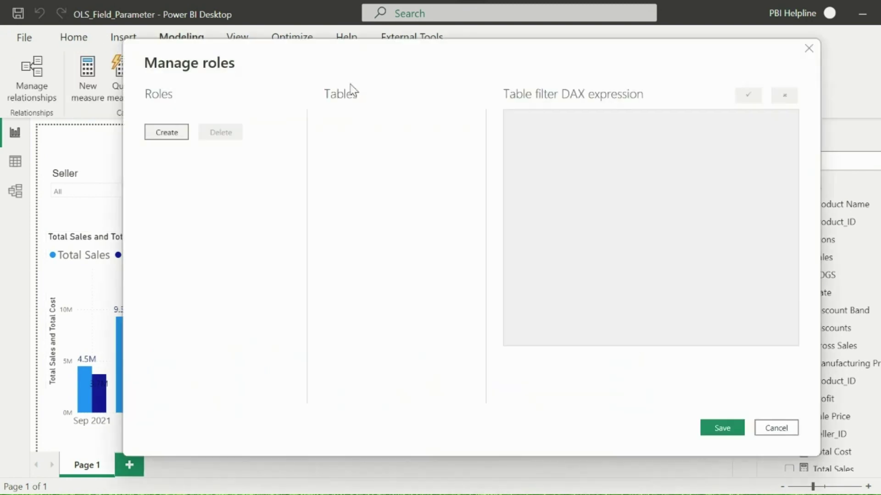
left_click(166, 132)
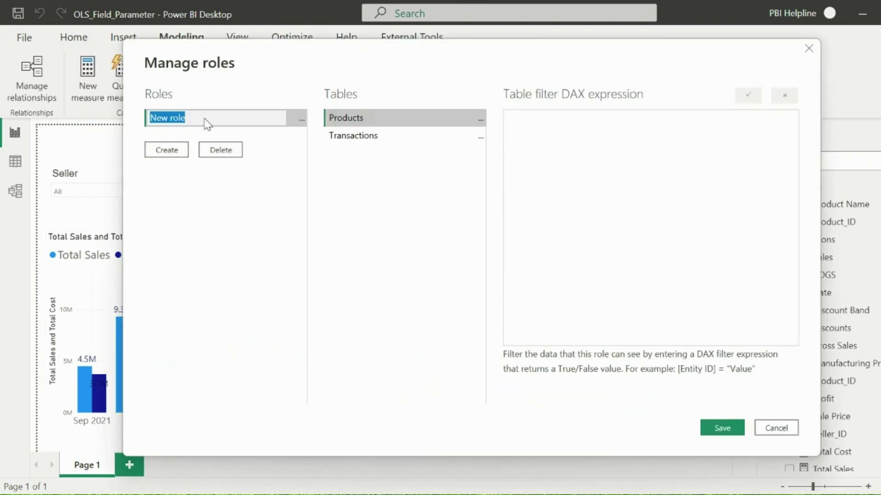
type("Not Eligible to Vi")
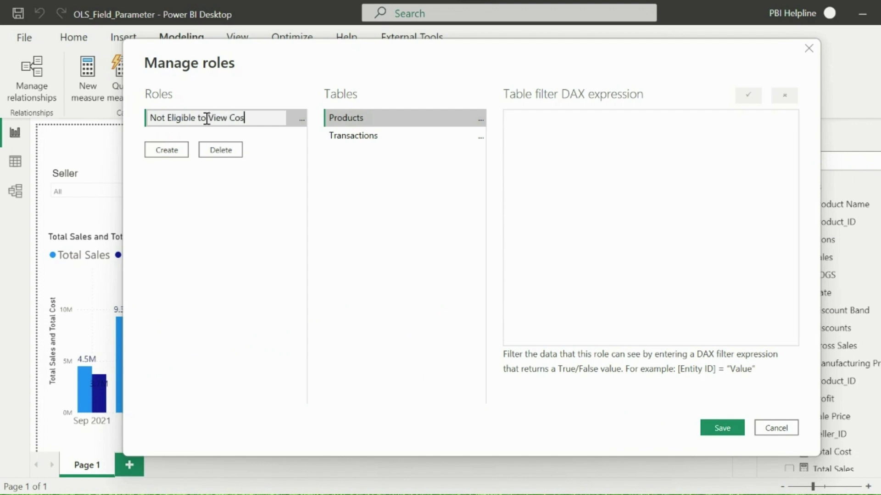
type("ew Cost Info")
left_click(184, 187)
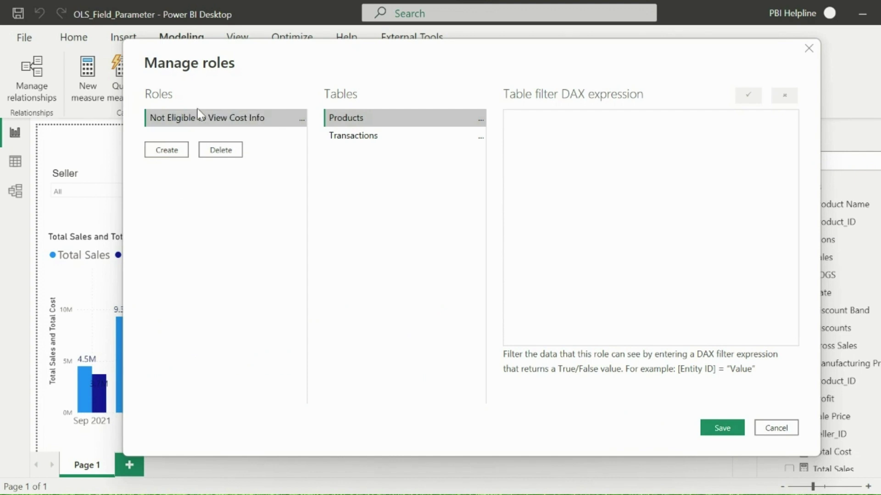
left_click(715, 427)
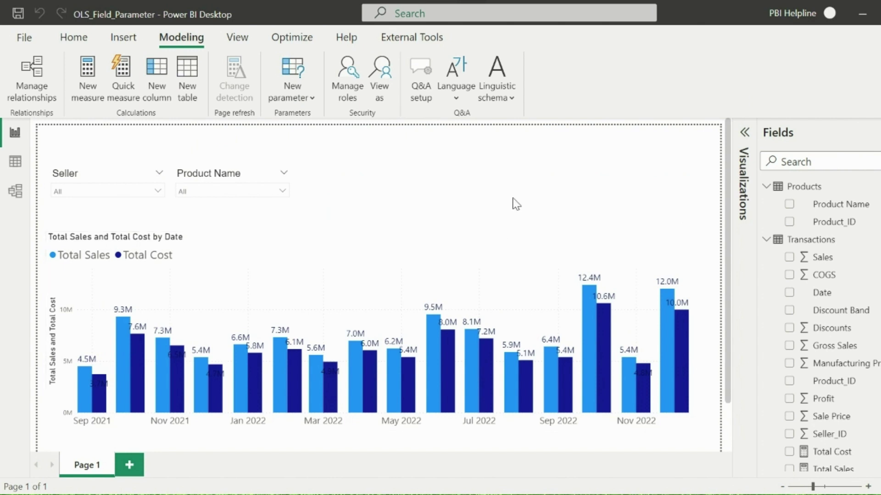
- Open the model in Tabular Editor and select the Transactions table's COGS column
left_click(389, 41)
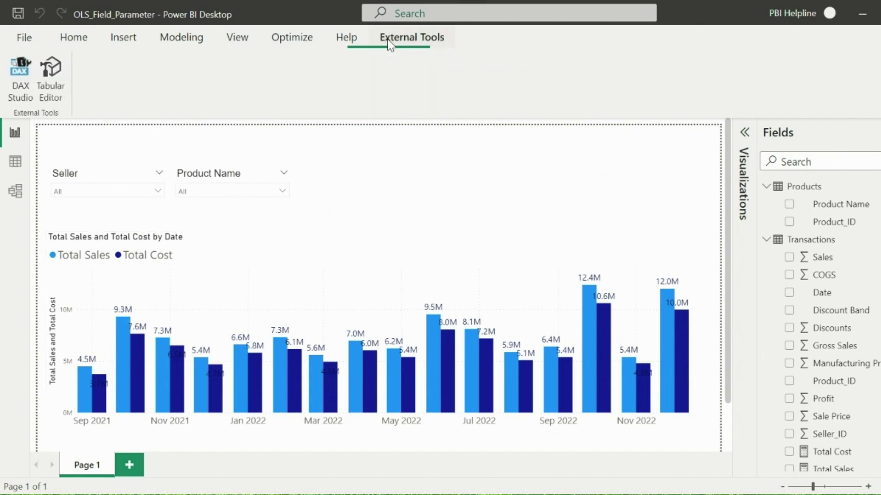
left_click(53, 77)
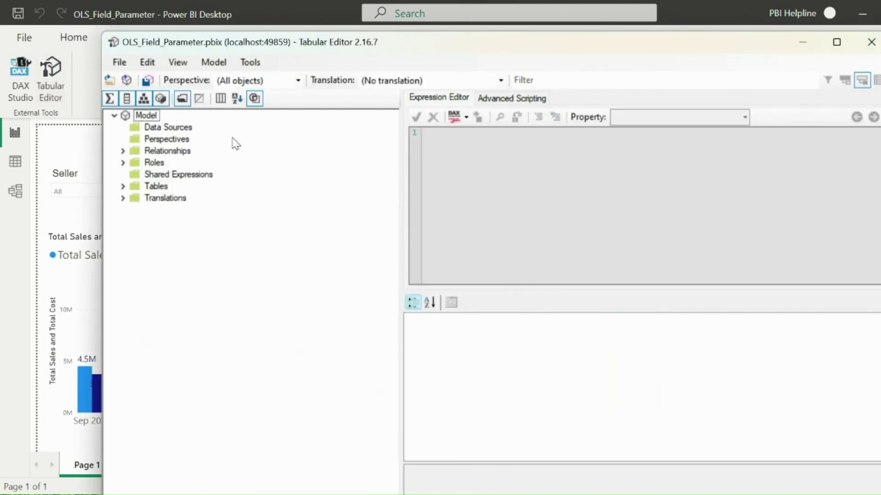
left_click(122, 186)
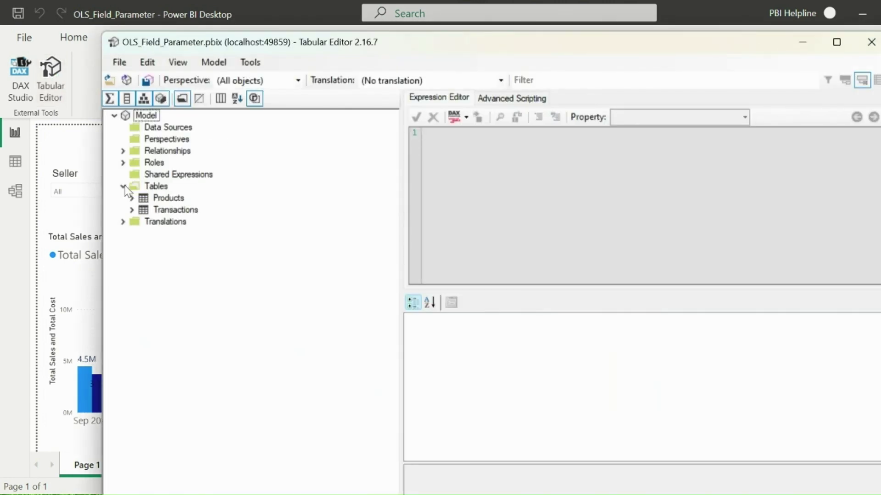
left_click(131, 208)
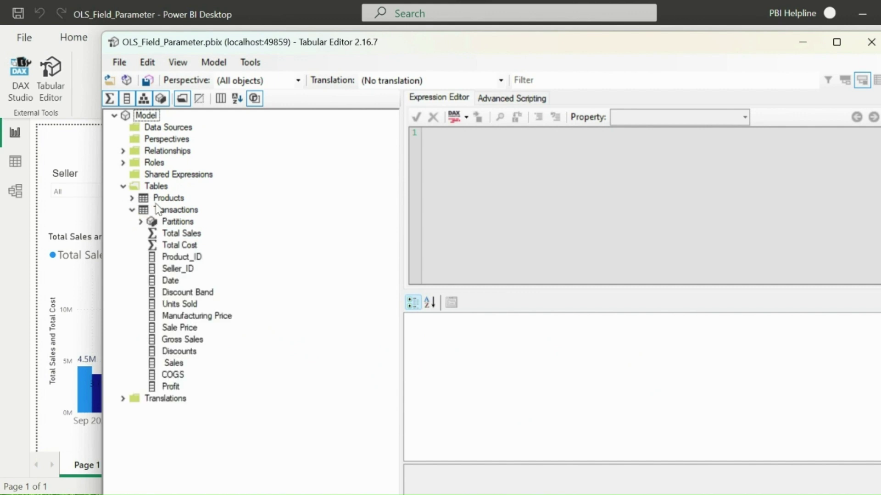
left_click(167, 374)
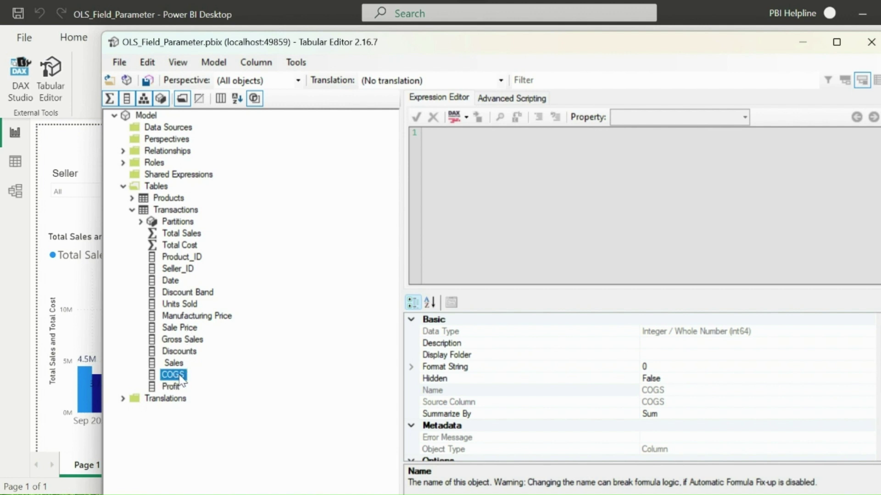
scroll(544, 390, "down", 1)
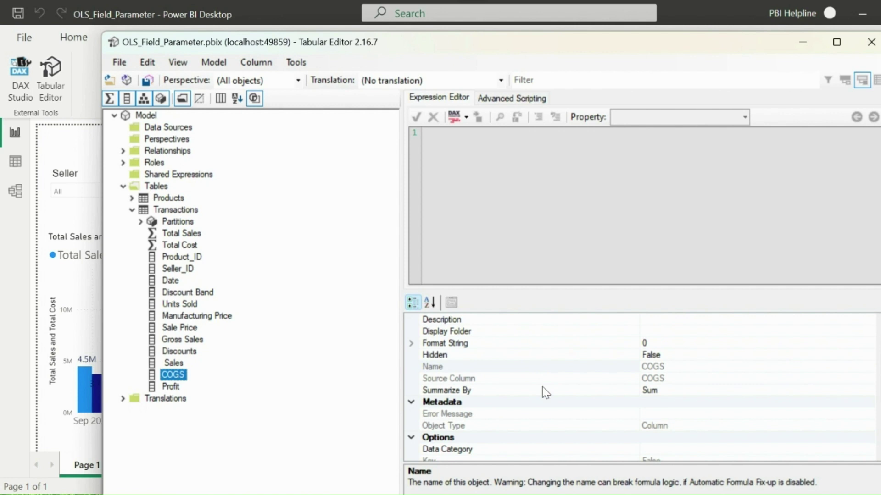
scroll(870, 387, "down", 3)
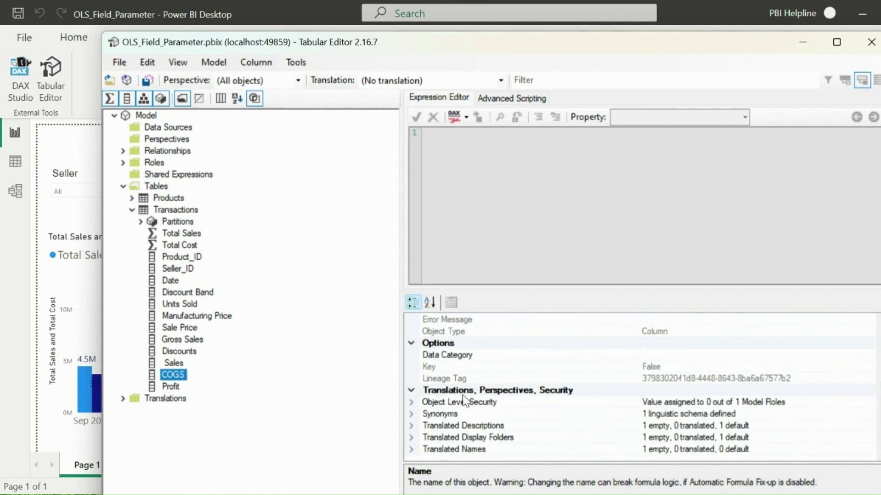
- Set COGS object-level security to None for the cost-restricted role and save the model
left_click(412, 403)
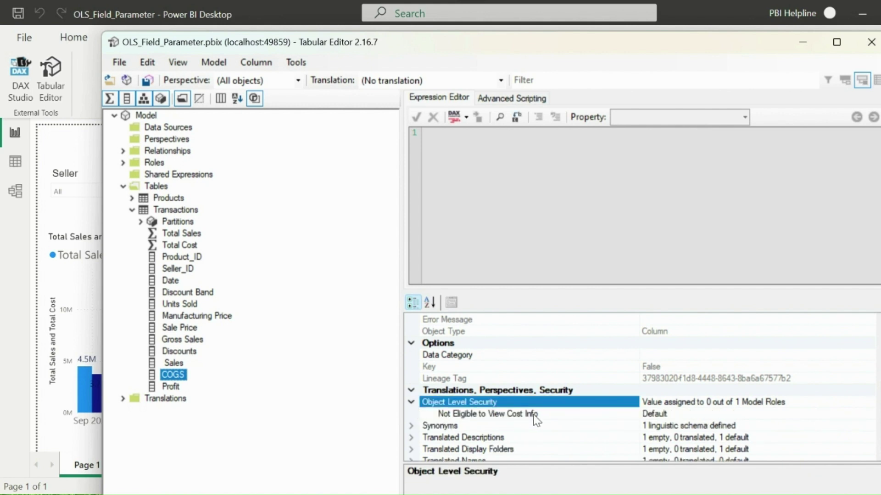
left_click(715, 415)
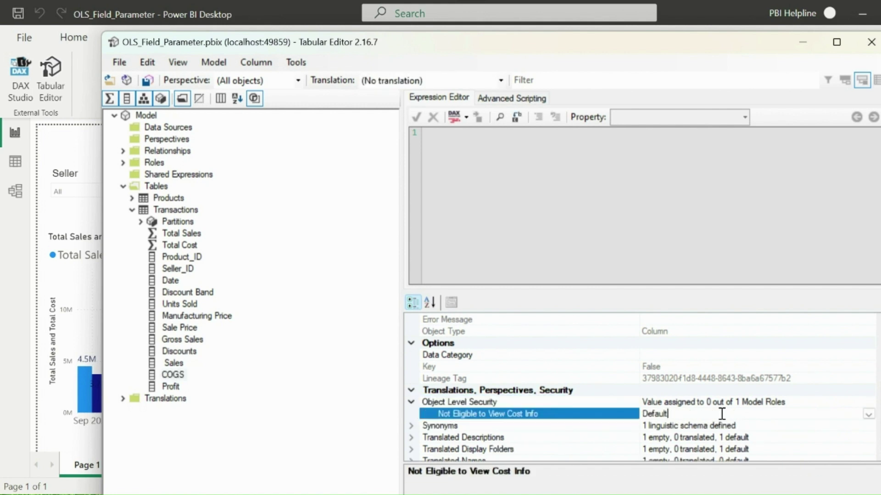
left_click(869, 414)
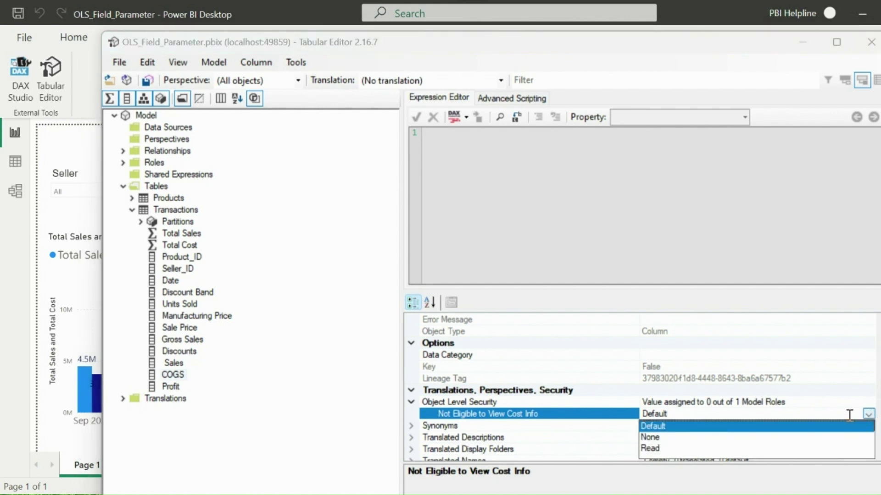
left_click(657, 437)
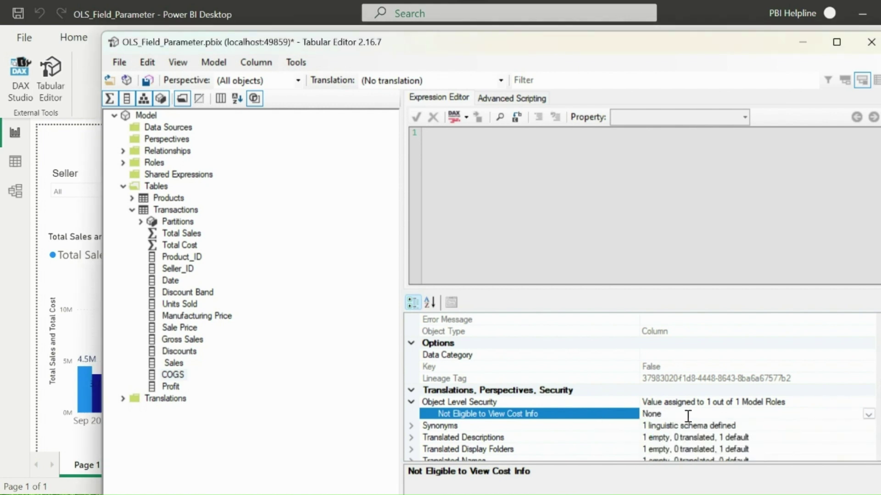
left_click(120, 63)
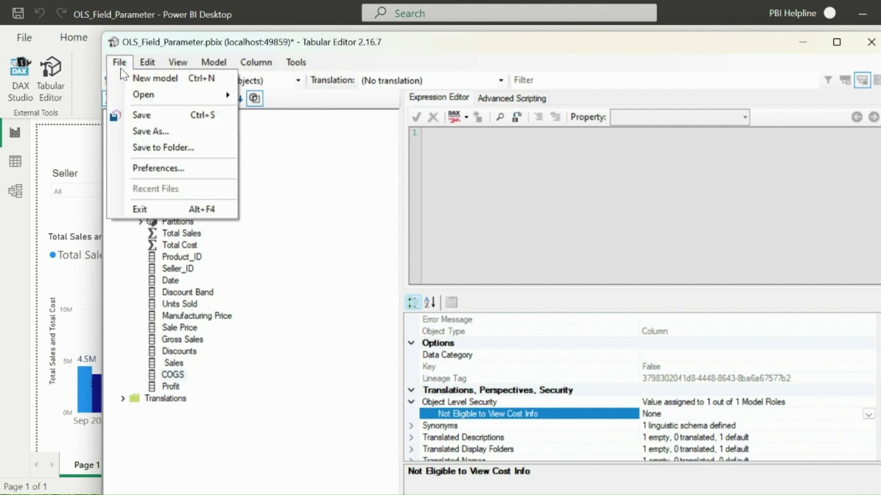
left_click(138, 115)
left_click(871, 41)
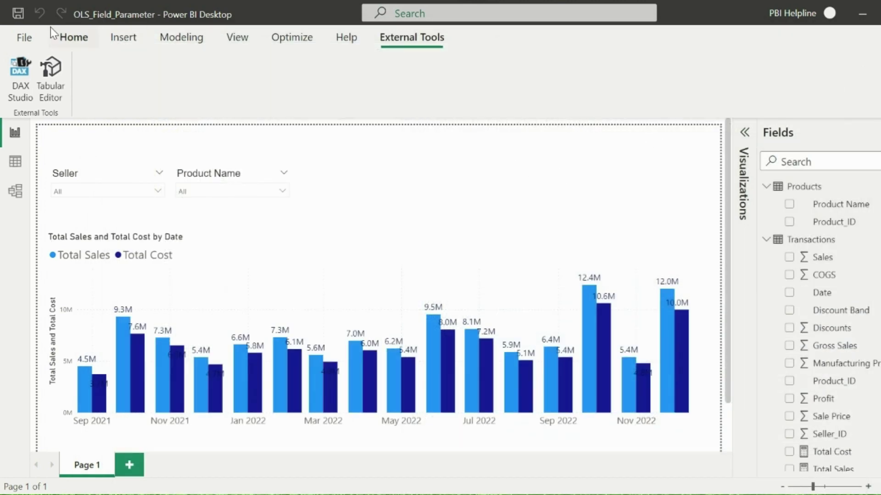
- Use View as to preview the report as the 'Not Eligible to View Cost Info' role
left_click(60, 37)
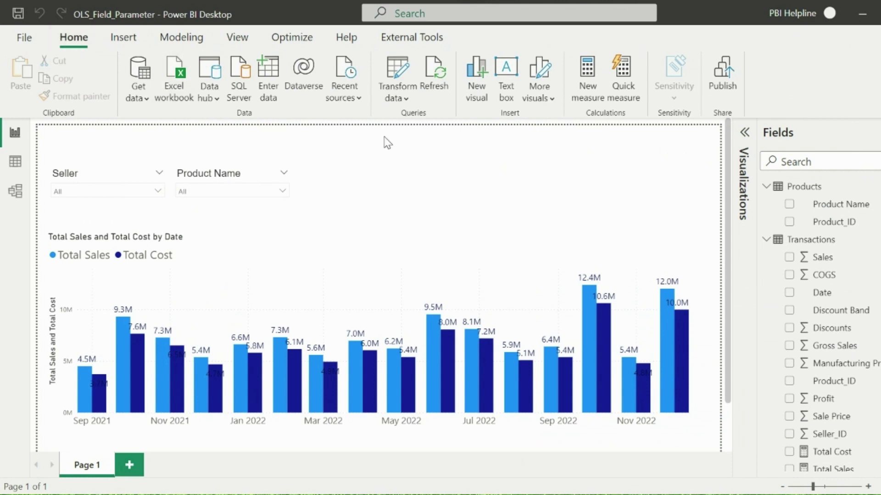
left_click(181, 37)
left_click(395, 81)
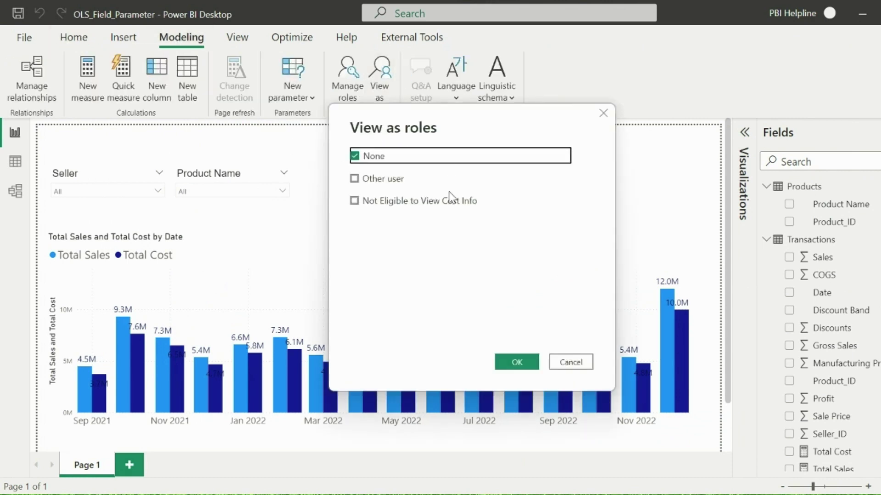
left_click(420, 200)
left_click_drag(501, 117, 812, 65)
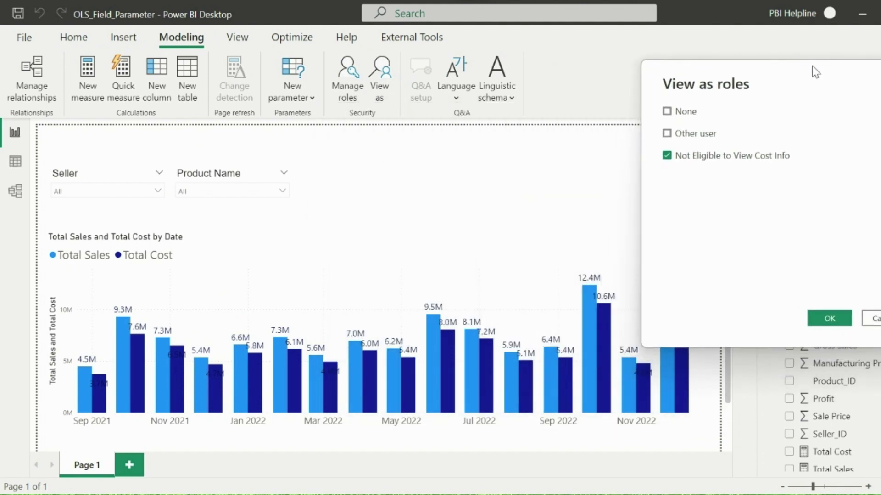
left_click(829, 319)
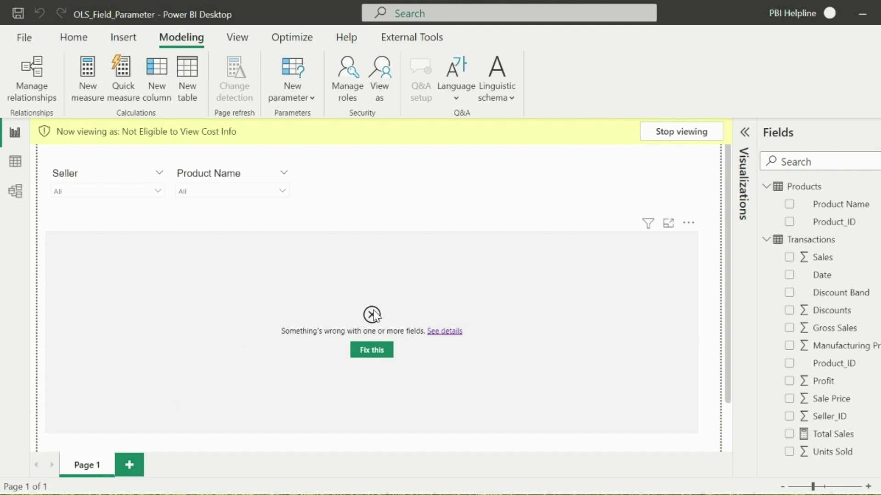
- Stop the role preview and create a fields parameter holding Total Sales and Total Cost
left_click(681, 132)
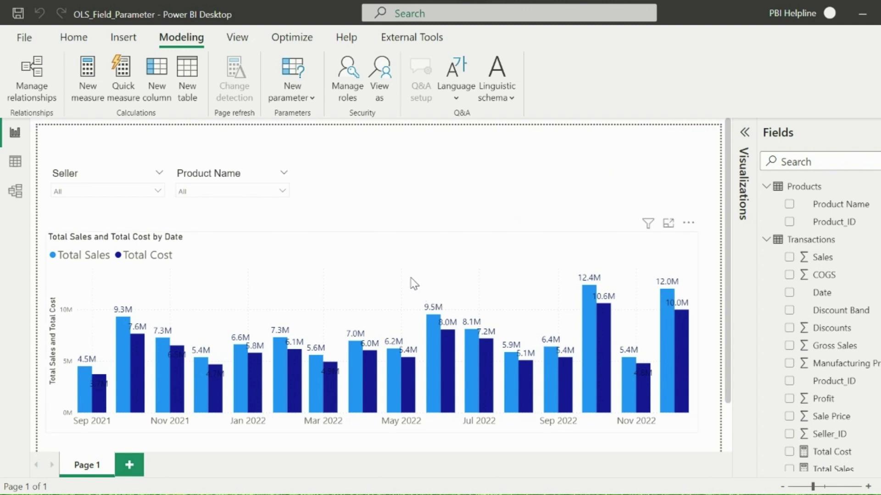
left_click(305, 97)
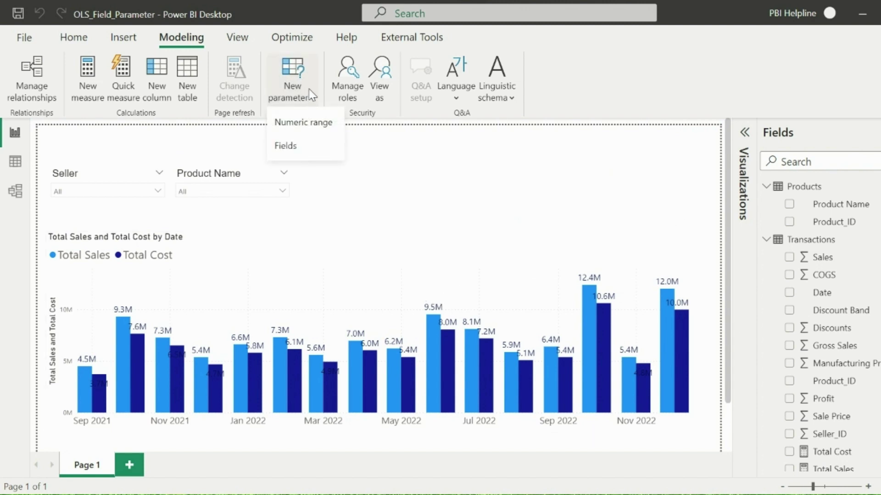
left_click(286, 146)
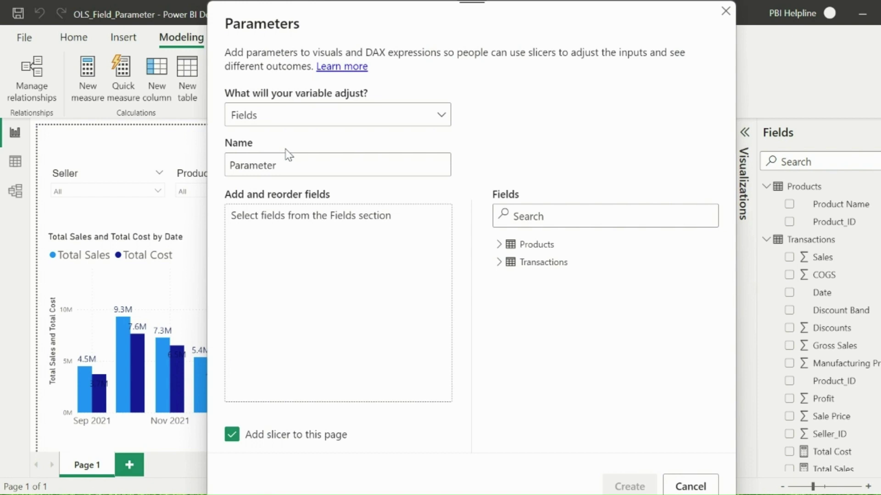
left_click(498, 263)
scroll(551, 408, "down", 2)
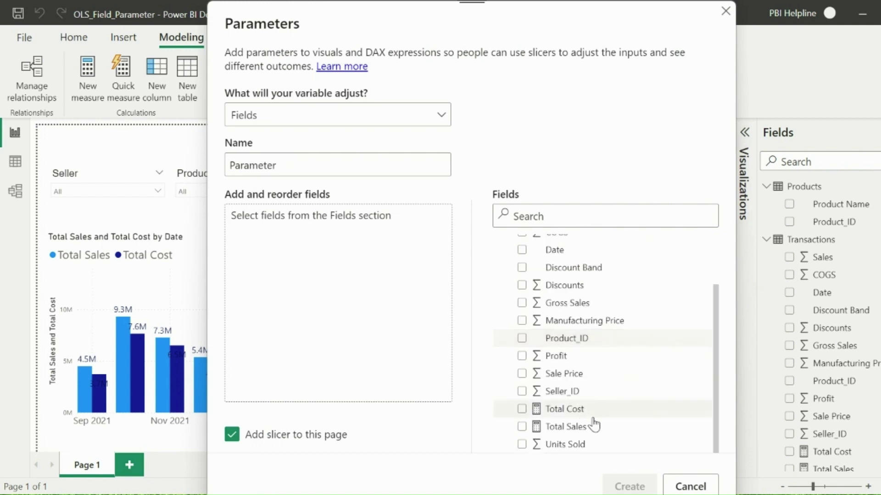
left_click_drag(571, 425, 261, 238)
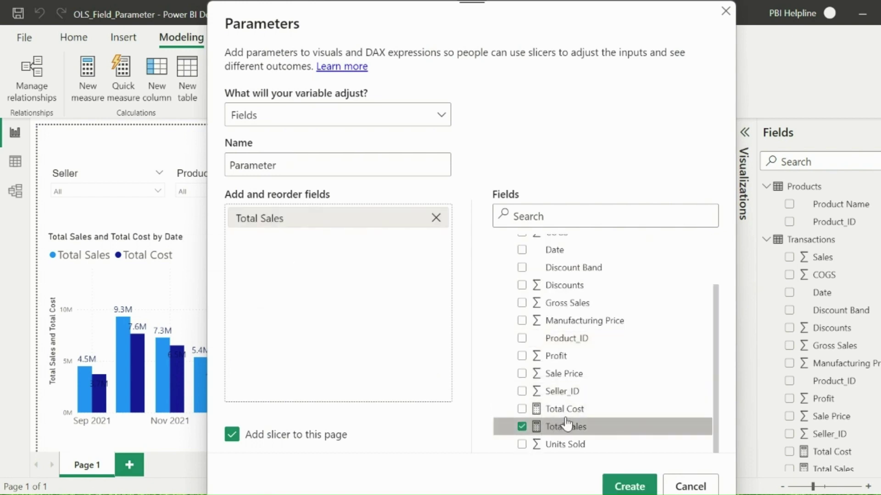
left_click_drag(564, 408, 277, 275)
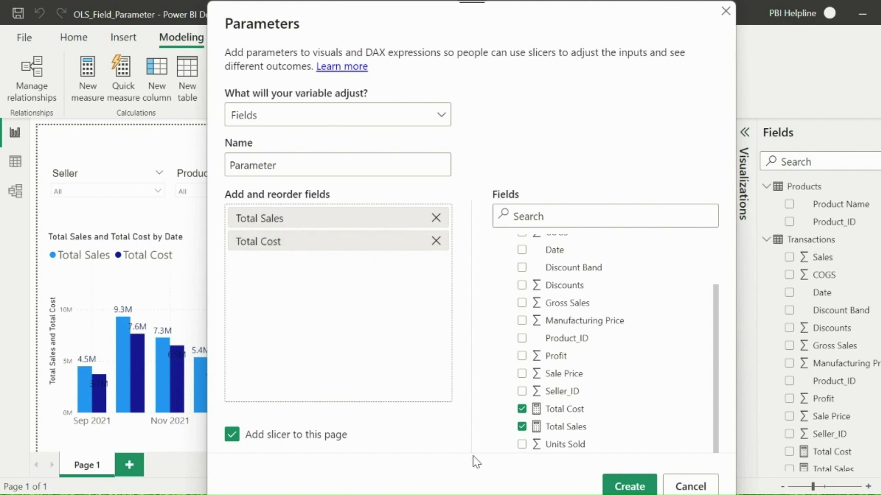
left_click(625, 485)
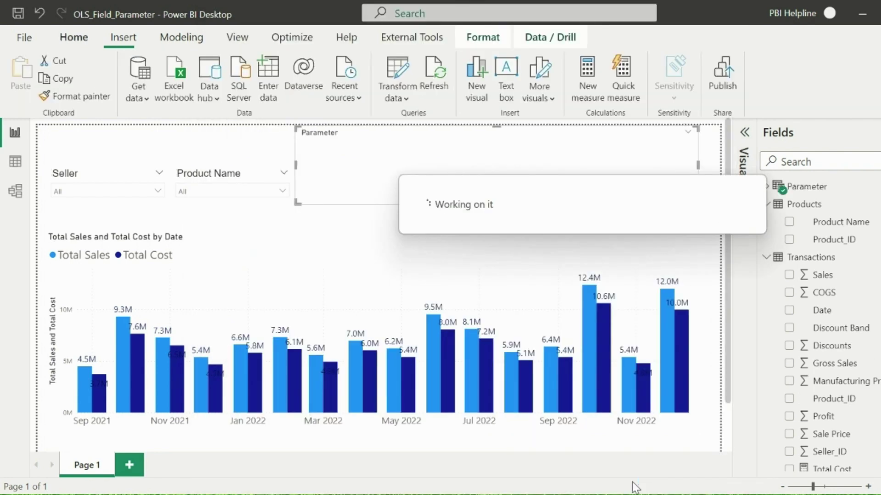
- Replace the chart's Total Sales and Total Cost values with the Parameter field
left_click(745, 135)
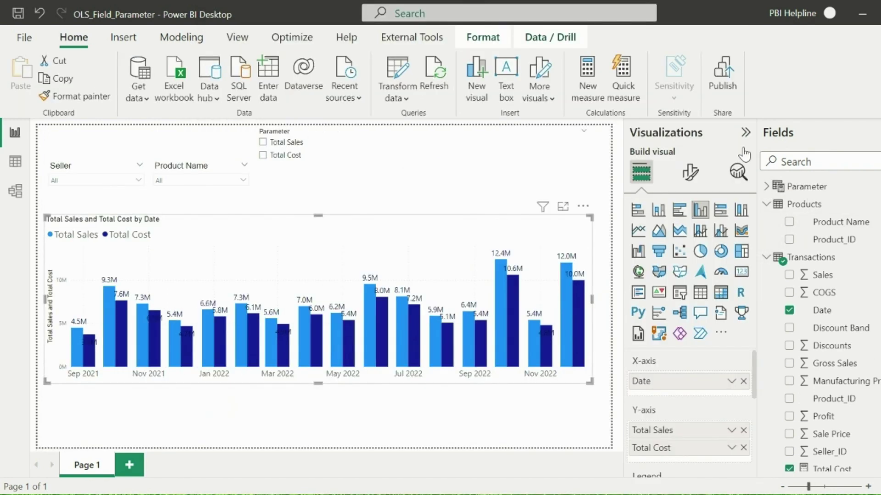
scroll(737, 403, "down", 1)
left_click(743, 386)
left_click(743, 430)
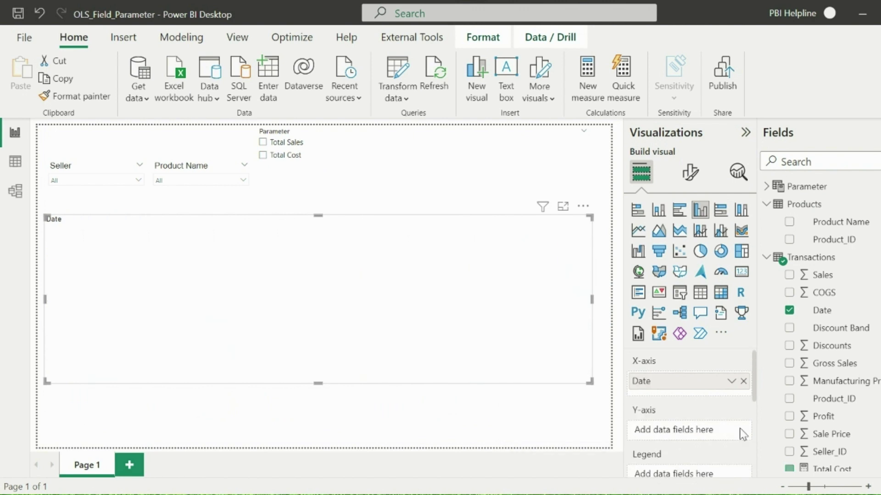
left_click(766, 186)
left_click_drag(826, 209, 674, 434)
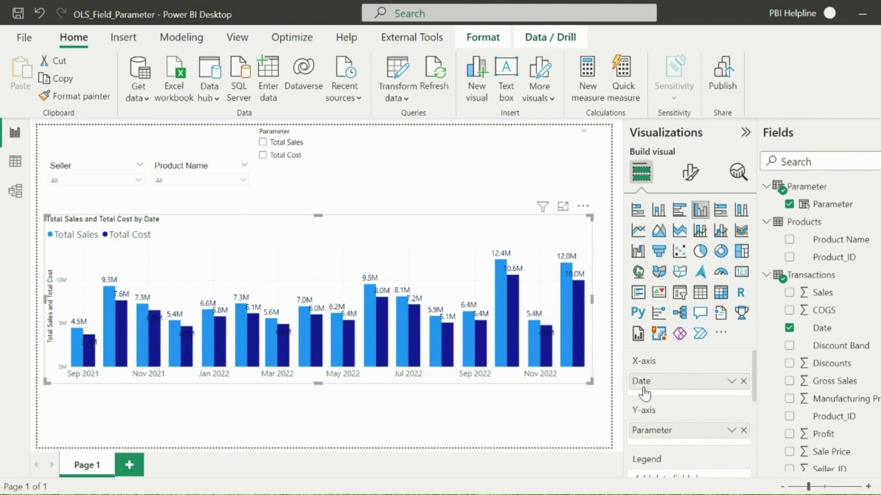
left_click(745, 133)
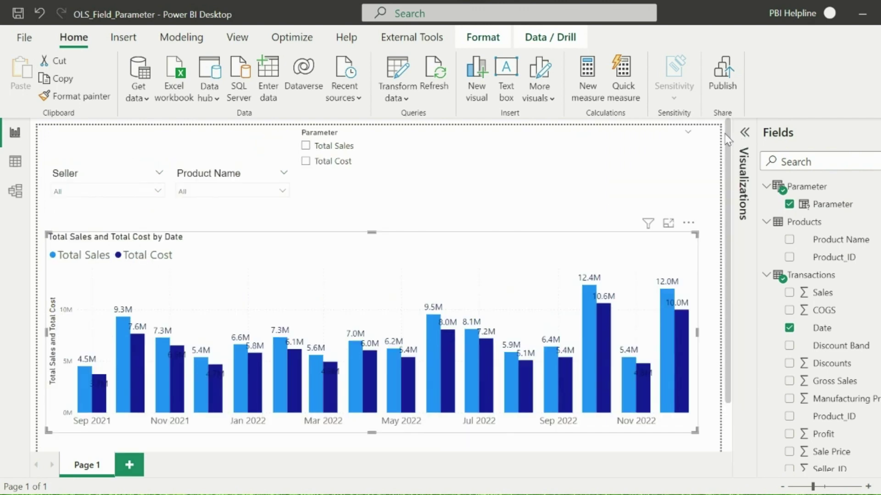
left_click(600, 142)
- Preview the report as the 'Not Eligible to View Cost Info' role
left_click(185, 38)
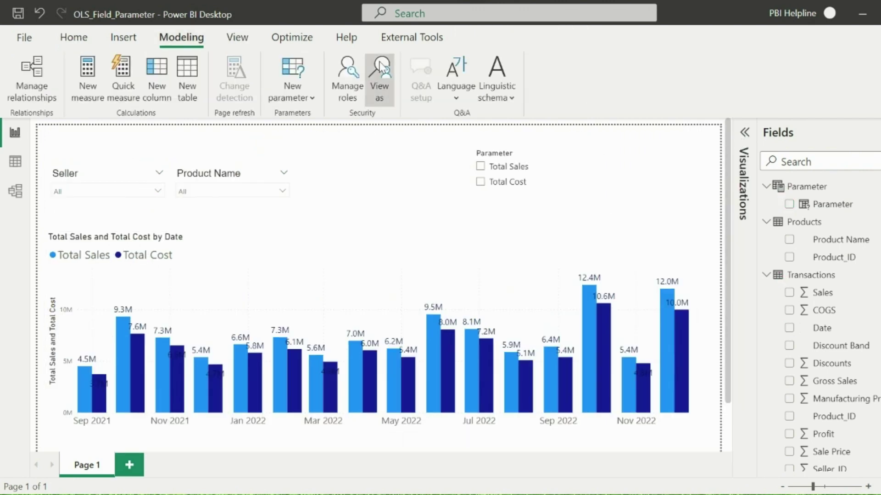
left_click(380, 83)
left_click_drag(531, 138, 839, 137)
left_click(660, 157)
left_click(822, 321)
- Toggle the slicer between Total Sales and Total Cost, confirming Total Cost is blank, then clear it
left_click(506, 182)
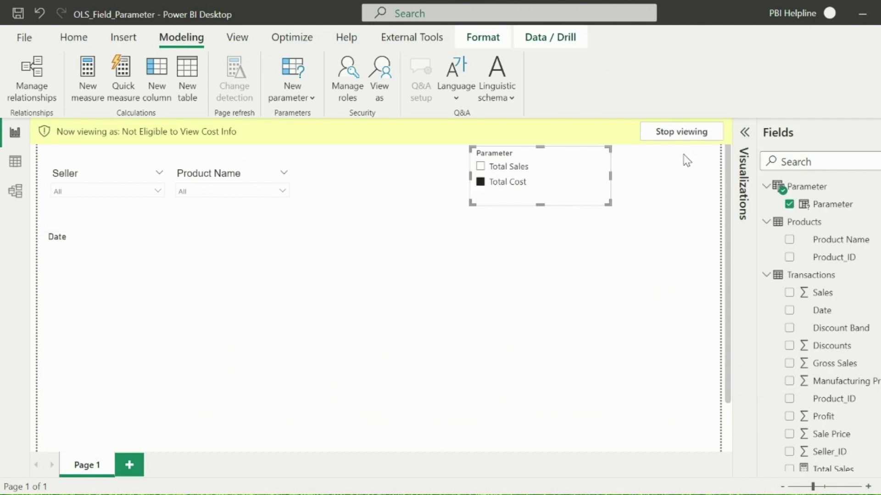
left_click(498, 167)
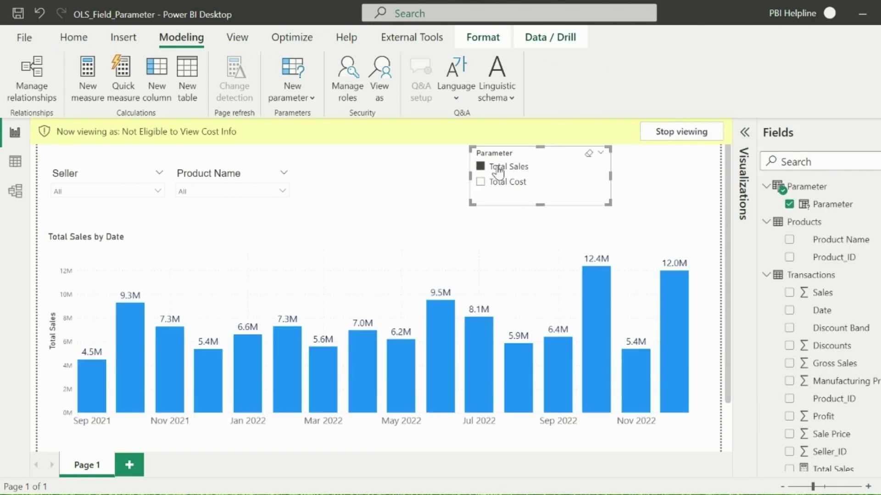
left_click(480, 182)
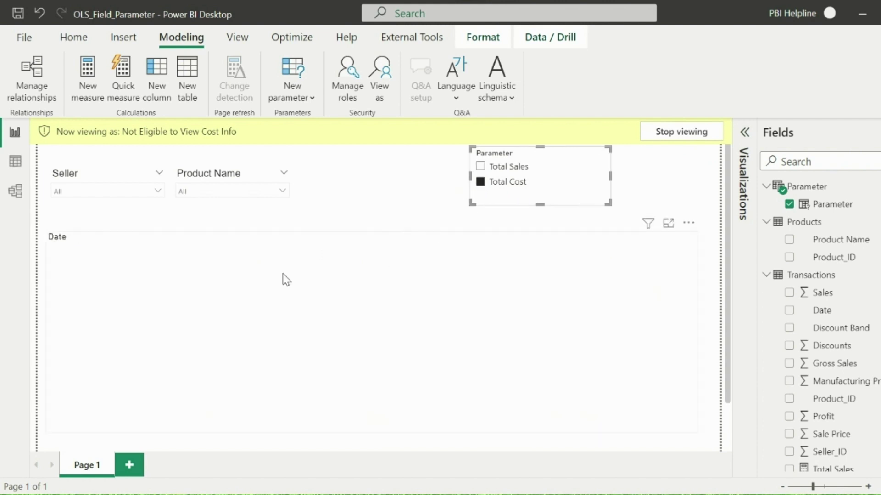
left_click(502, 182)
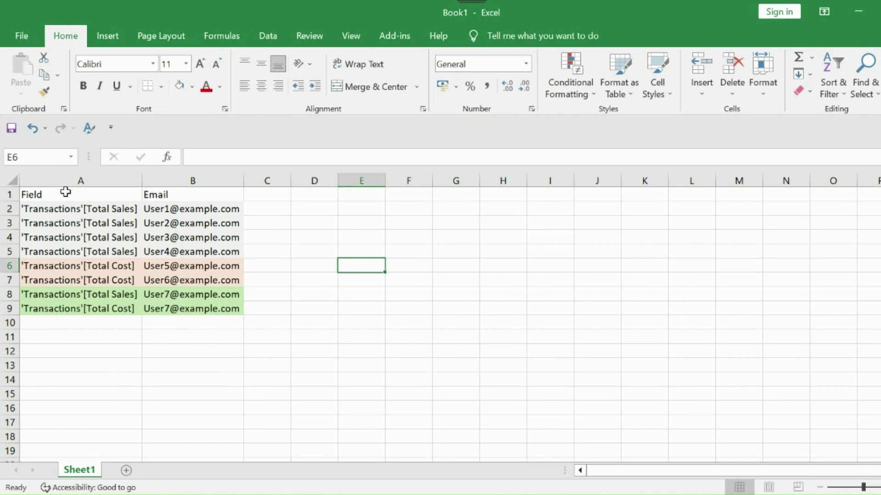
- Select the Field and Email table in A1:B9 and copy it
left_click_drag(65, 191, 178, 309)
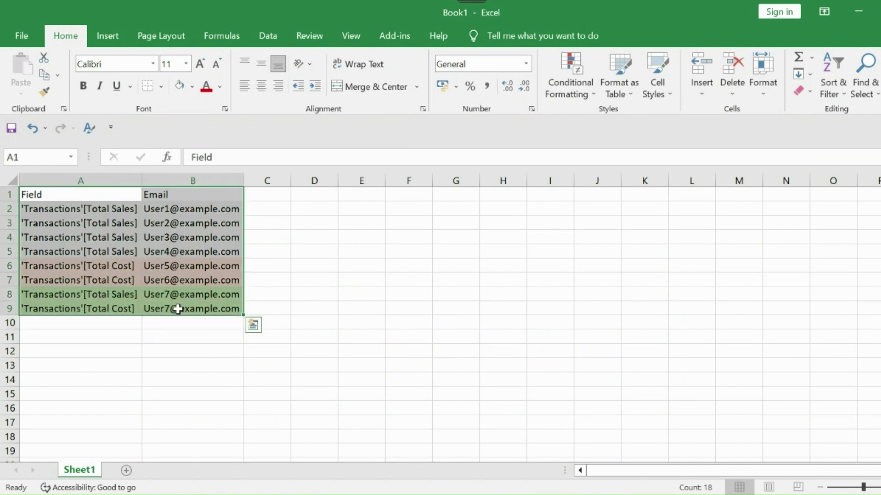
key("ctrl+c")
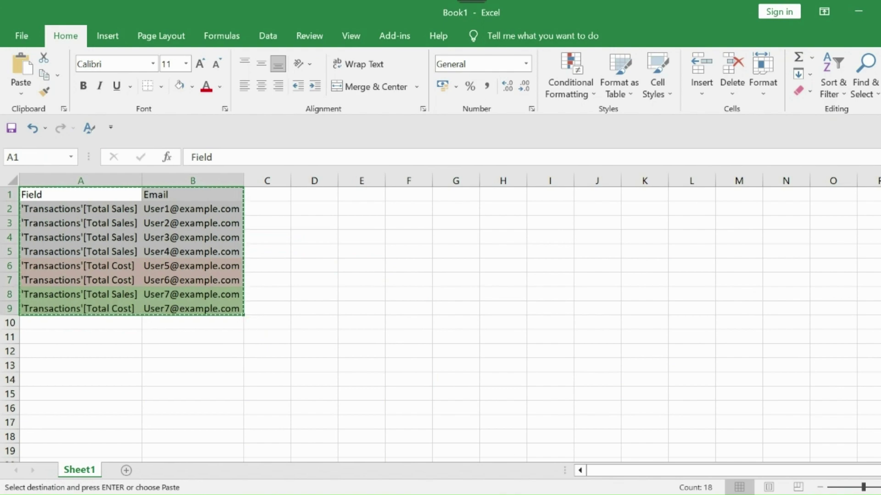
- Paste the access list into Enter data, load it as table Access, and stop the role preview
key("alt+Tab")
left_click(79, 39)
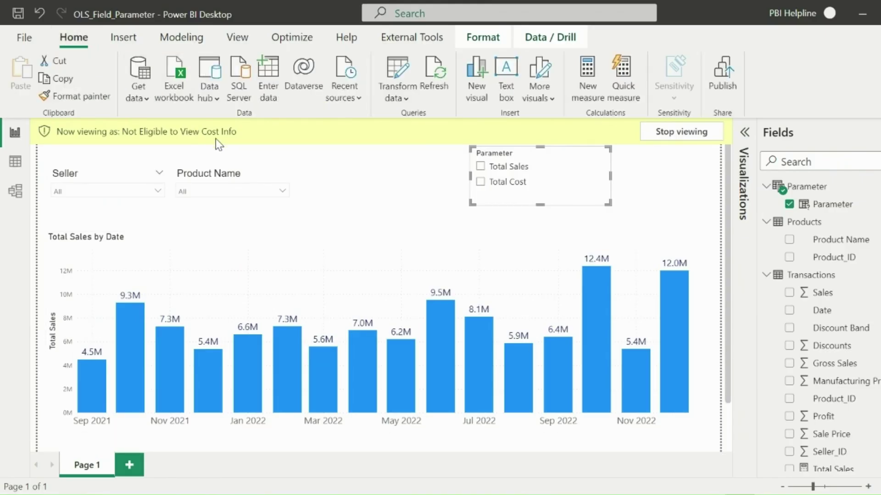
left_click(270, 72)
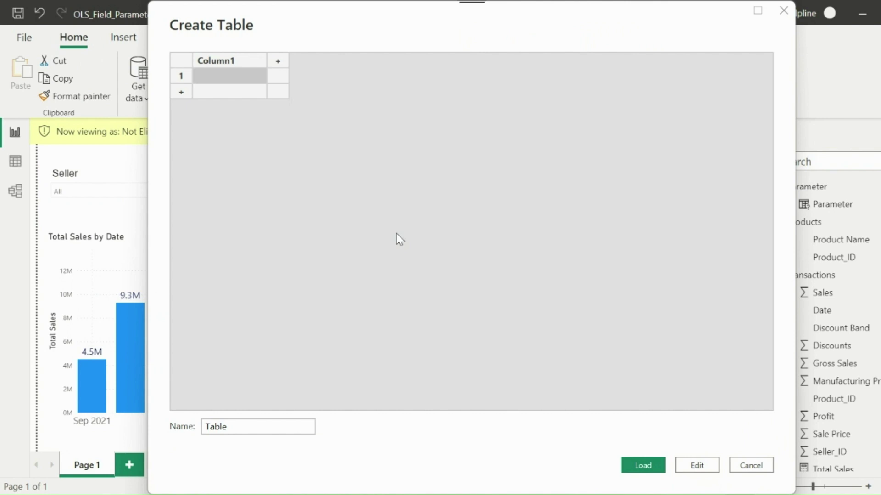
key("ctrl+v")
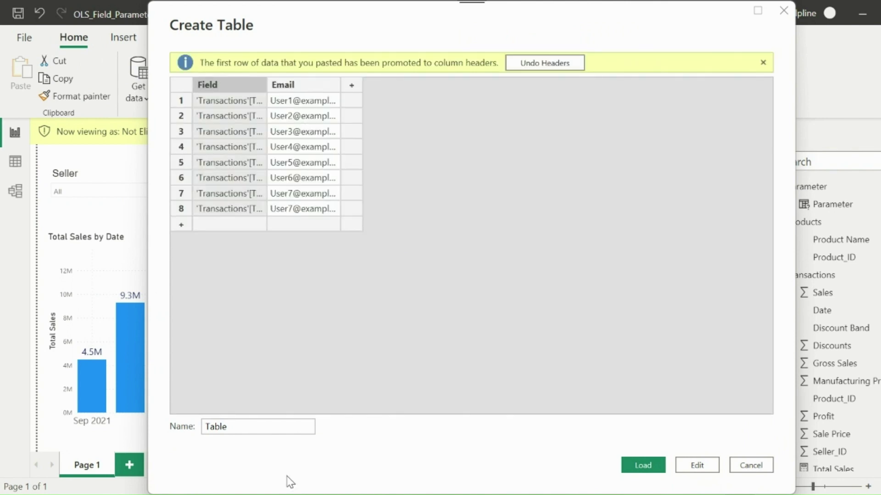
left_click_drag(248, 427, 167, 435)
type("Access")
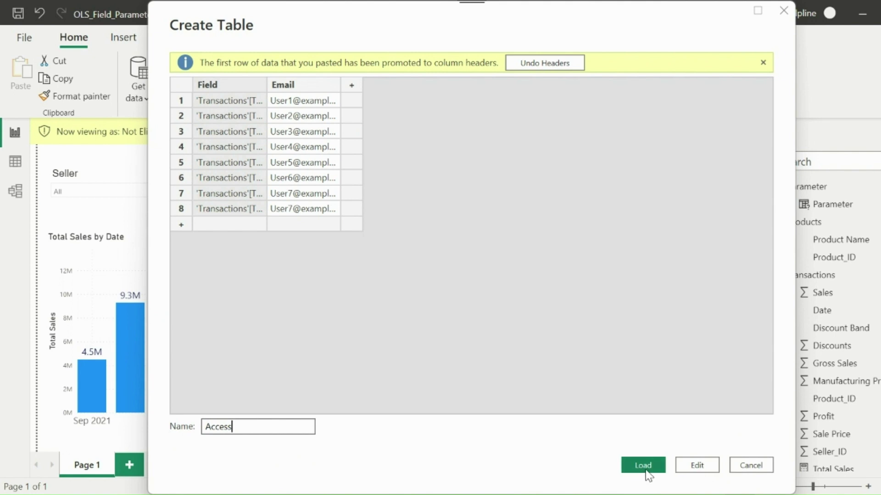
left_click(645, 473)
left_click(681, 137)
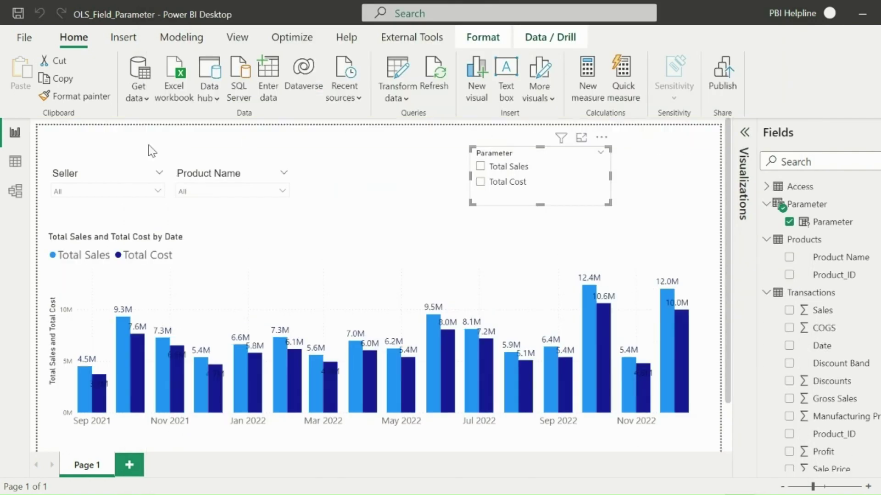
- Link Access Field to Parameter Fields with Both cross-filtering and security filter applied both ways
left_click(11, 202)
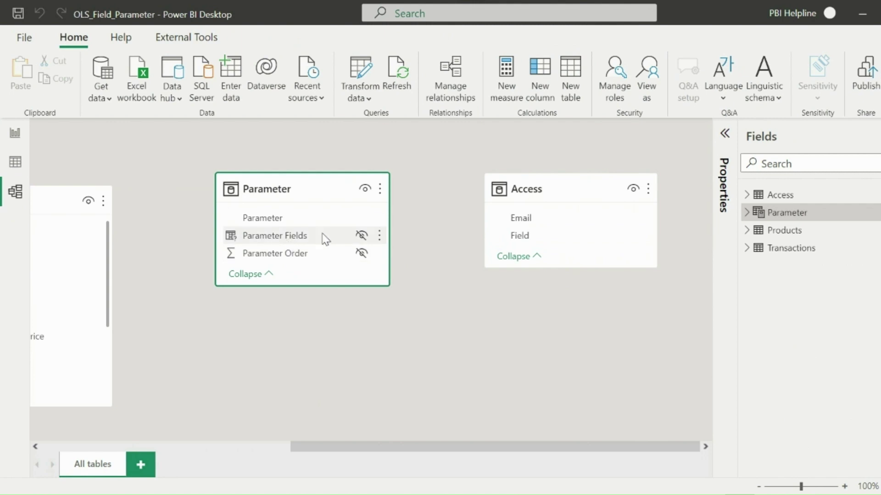
left_click_drag(526, 240, 294, 241)
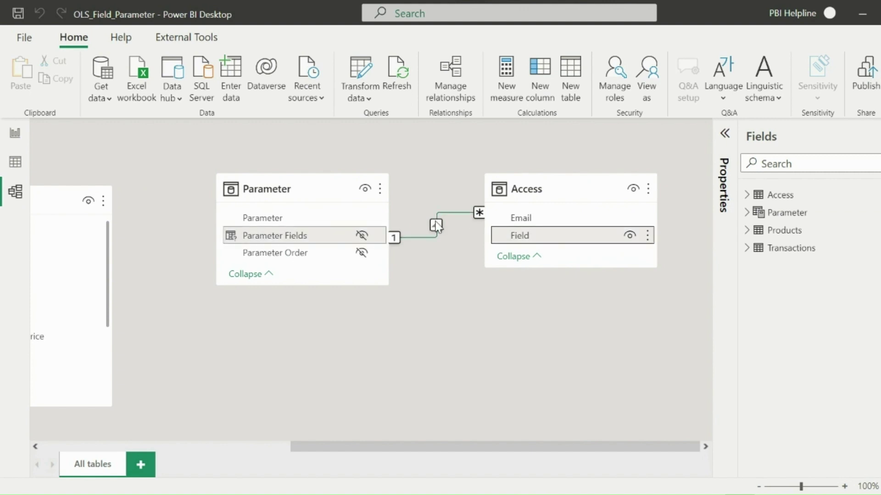
right_click(436, 226)
left_click(449, 247)
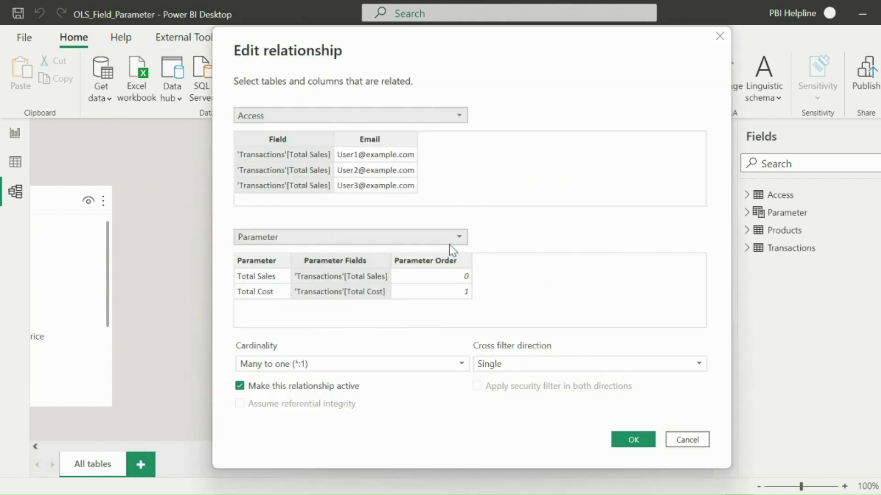
left_click(518, 363)
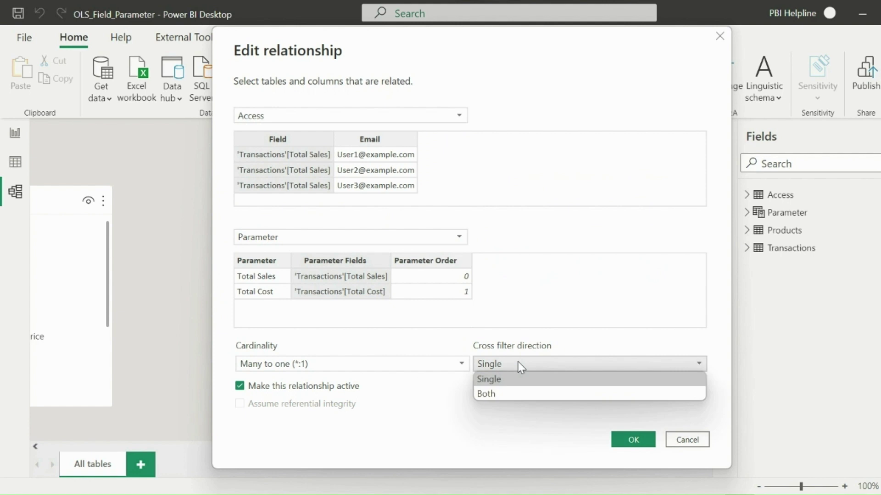
left_click(500, 399)
left_click(477, 386)
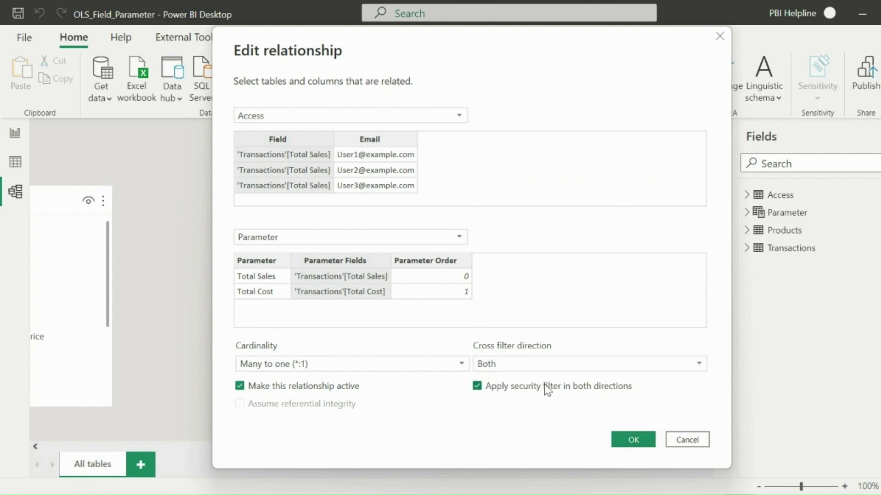
left_click(633, 440)
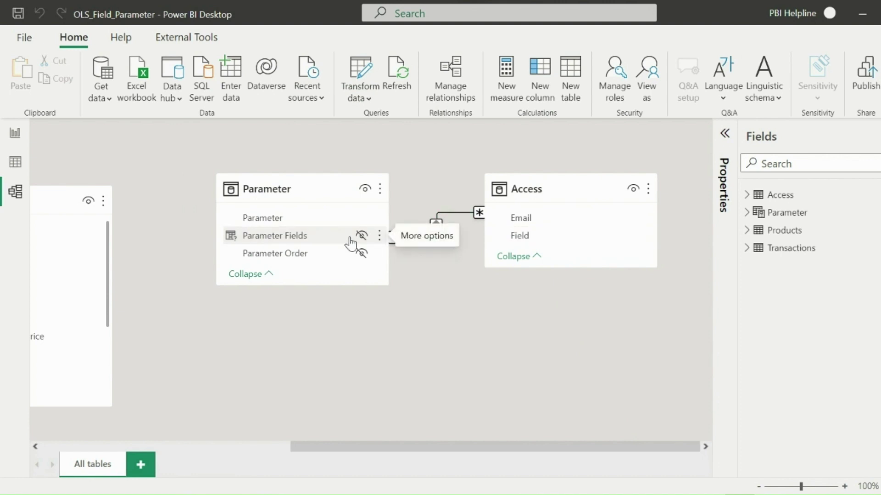
- In Manage roles, add a new role named Field Access
left_click(15, 164)
left_click(15, 132)
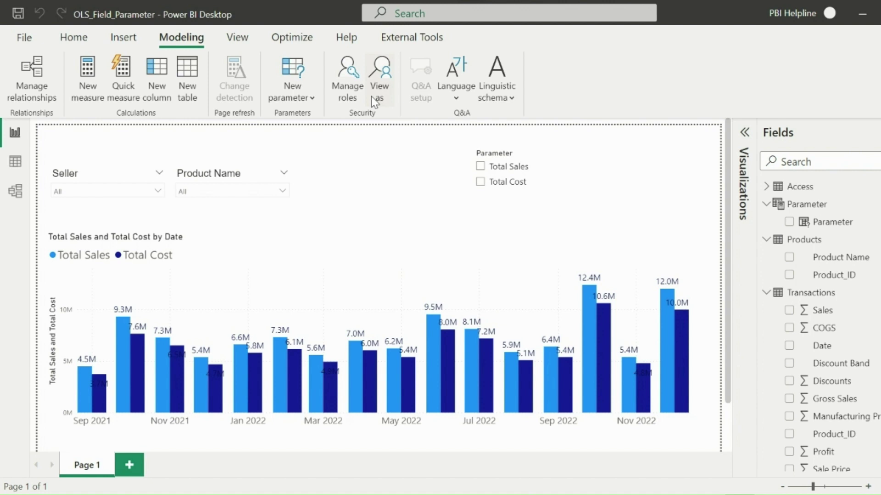
left_click(349, 90)
left_click(162, 161)
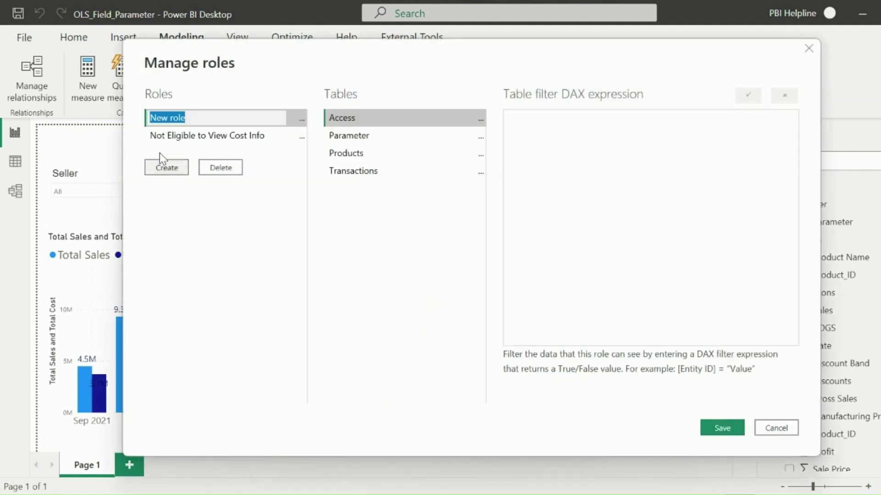
type("Field Access")
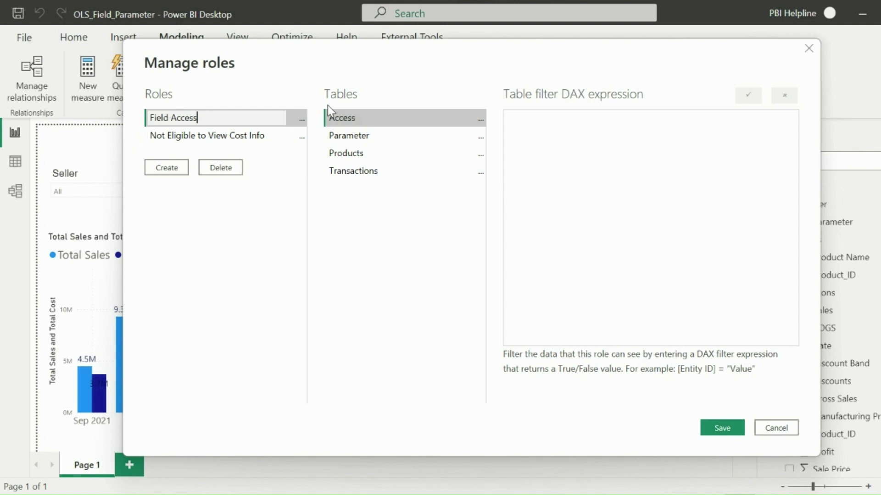
- Filter the Access table by [Email] = USERPRINCIPALNAME() and save the role
left_click(480, 119)
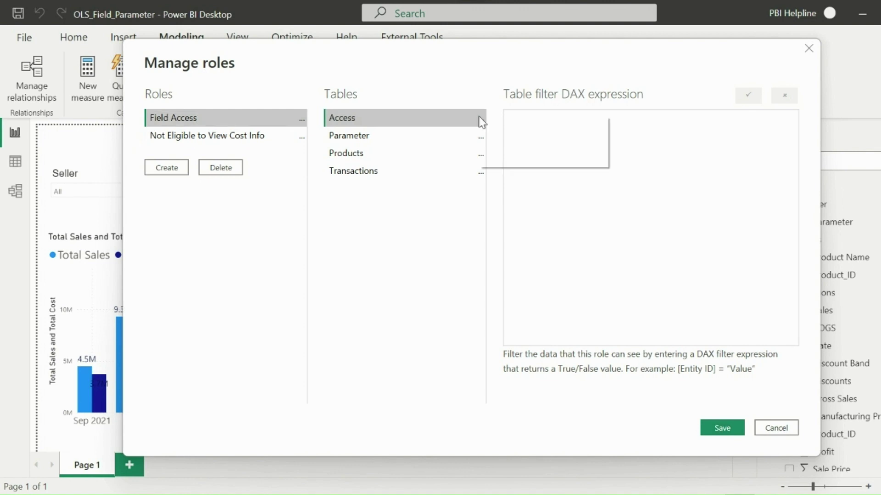
mouse_move(540, 130)
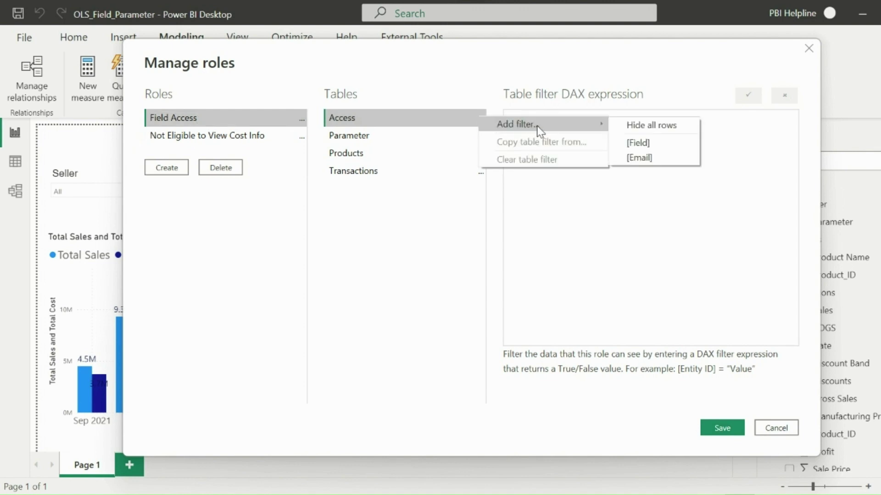
left_click(630, 159)
left_click_drag(560, 124, 604, 128)
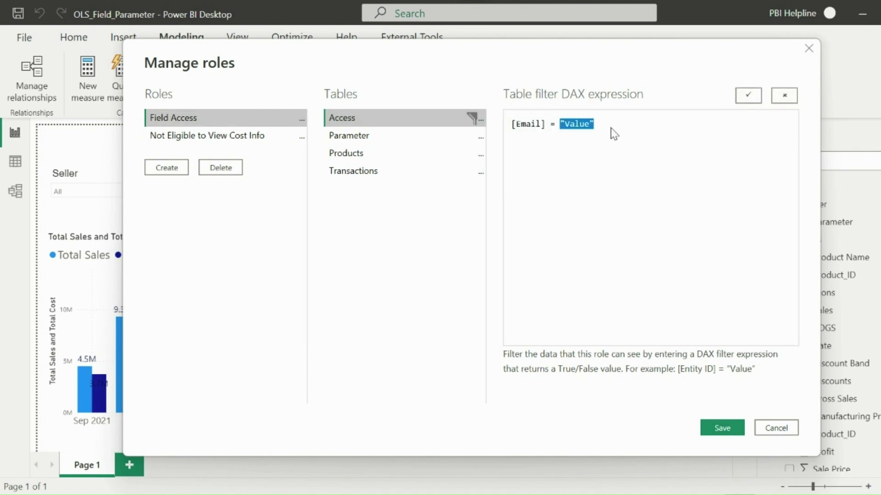
type("USERPRINCIPALNAME(")
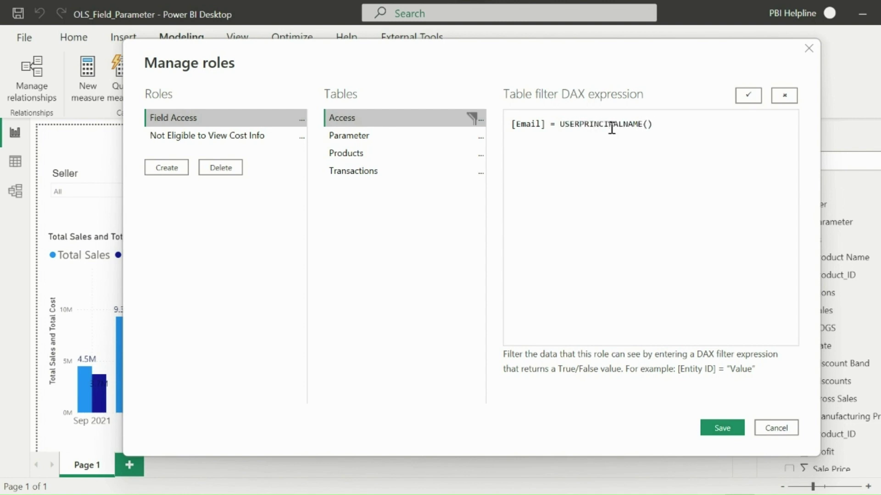
left_click(749, 97)
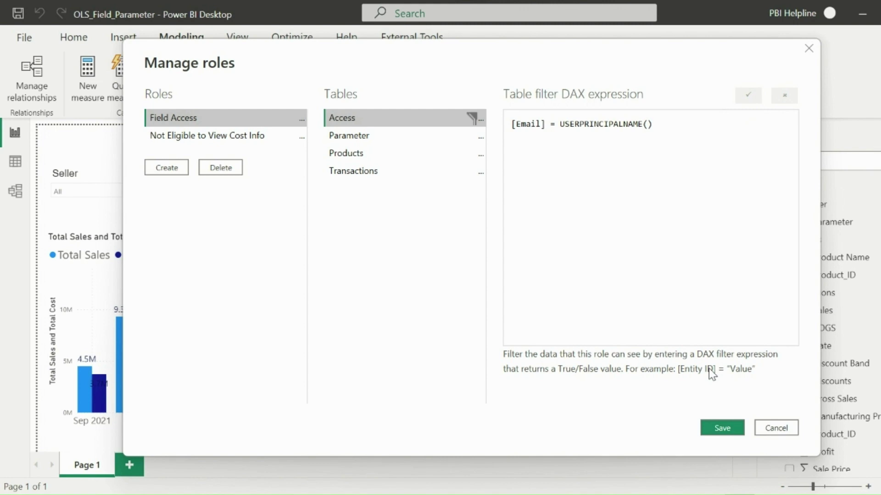
left_click(714, 429)
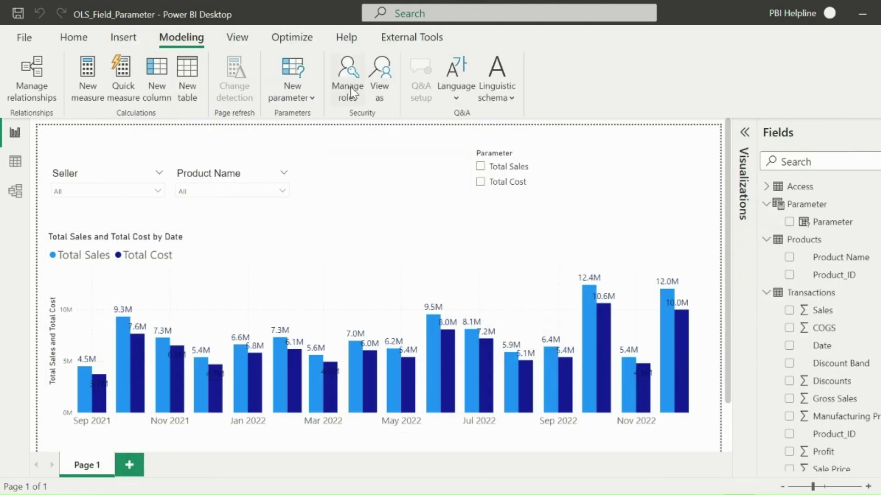
- Preview the report as another user, entering a test user's e-mail, in the Field Access role
left_click(385, 85)
left_click_drag(443, 123, 817, 114)
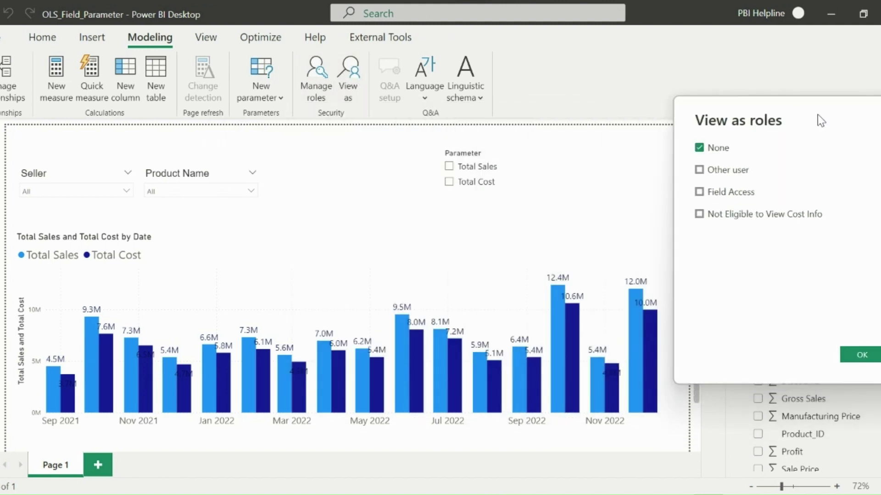
left_click(715, 173)
left_click(785, 171)
type("User1")
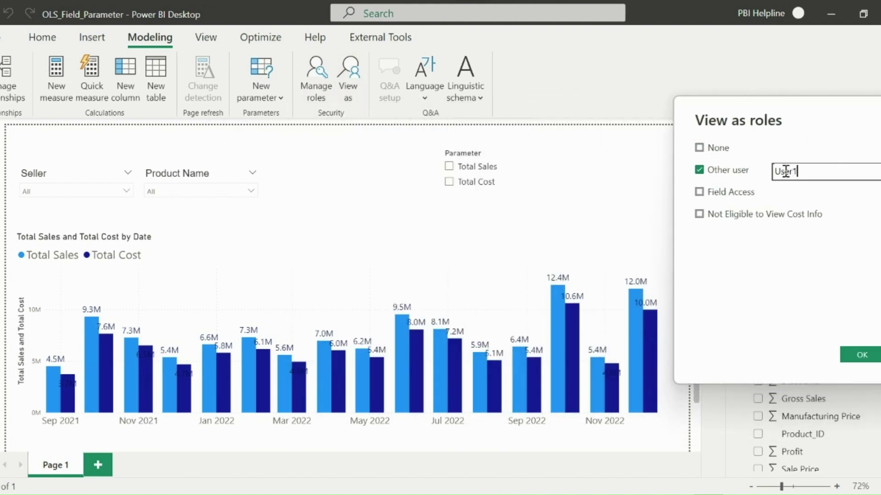
type("@example.com")
left_click(715, 192)
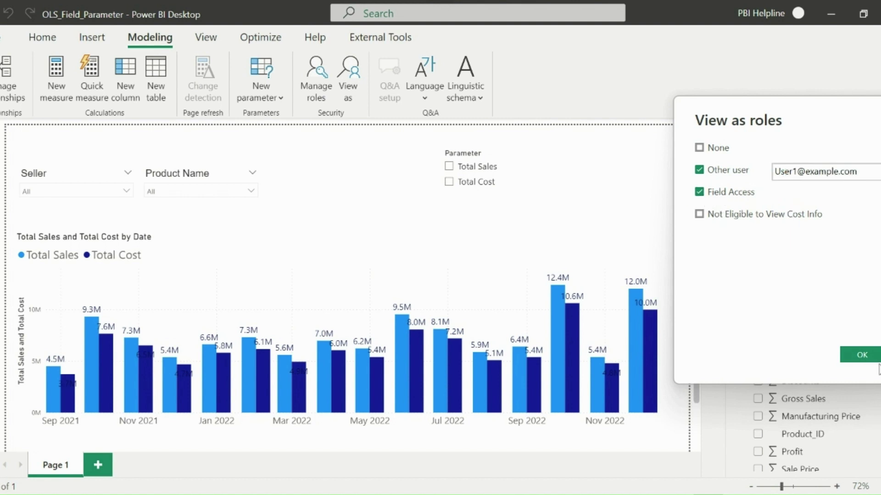
left_click(862, 356)
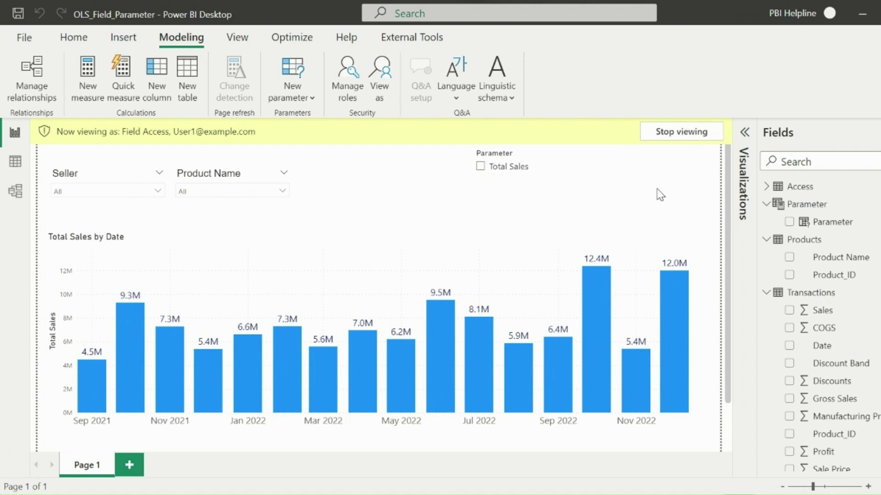
- Pick and clear Total Sales in the Parameter slicer, then select the slicer
left_click(513, 167)
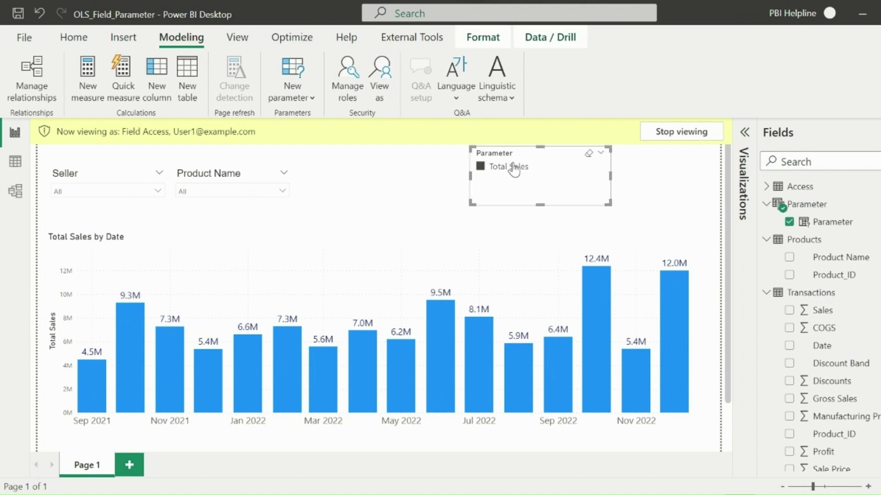
left_click(513, 168)
left_click(656, 183)
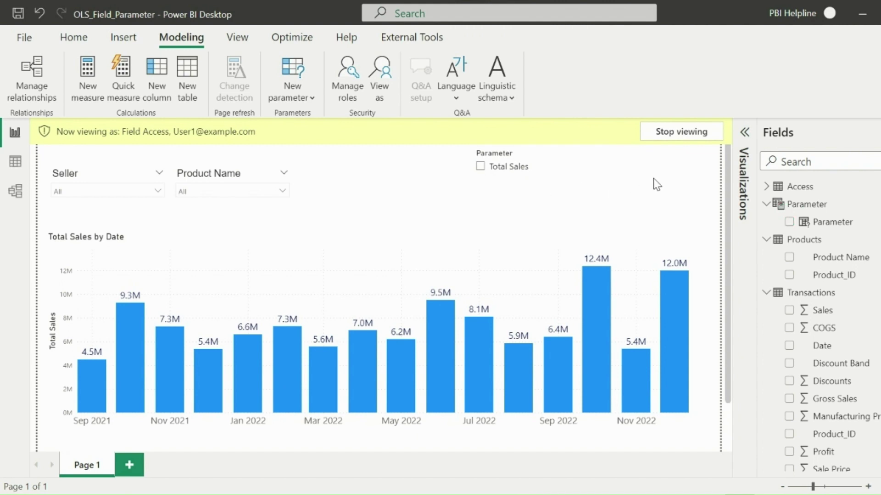
left_click(577, 183)
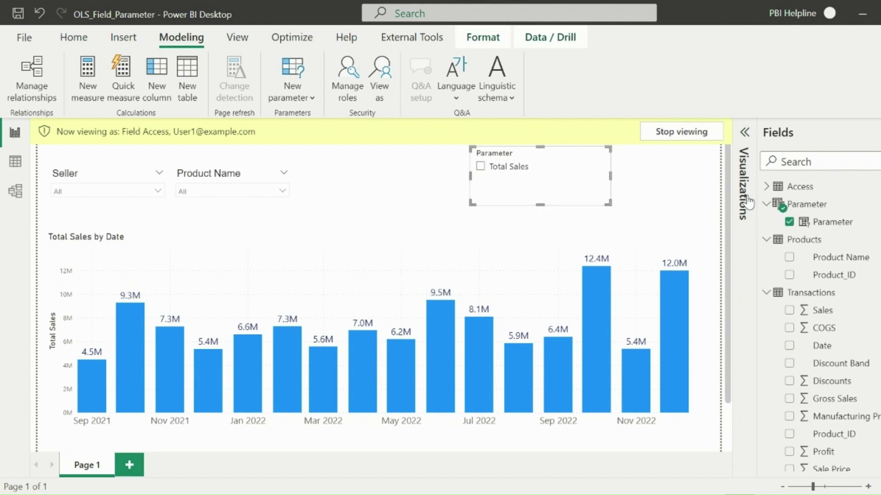
- Switch the Parameter slicer's style to Tile and widen it to the left
left_click(744, 132)
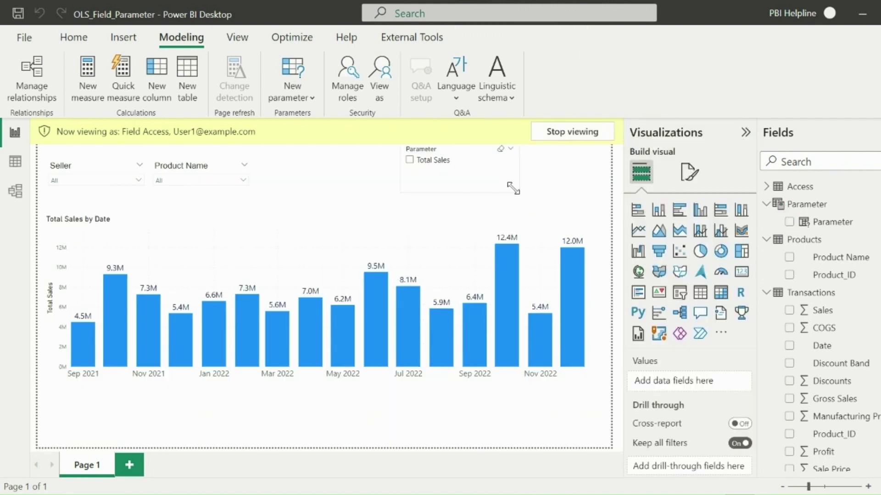
left_click(688, 173)
left_click(675, 275)
left_click(700, 346)
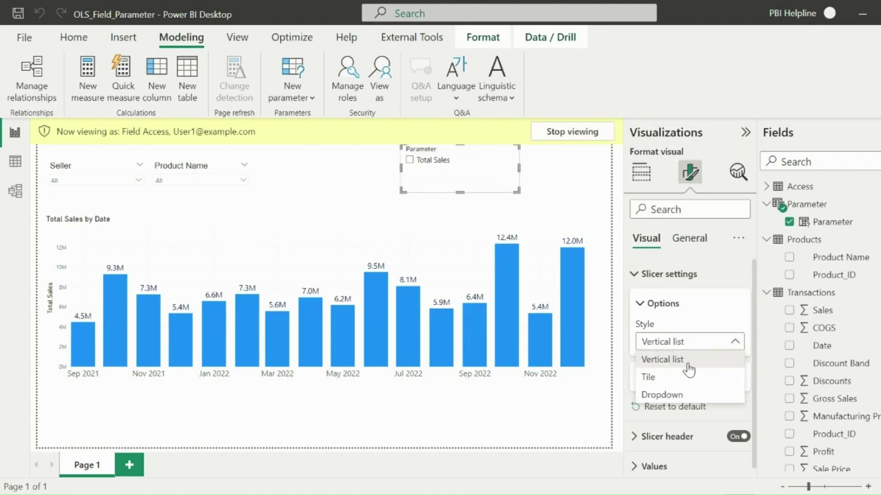
left_click(688, 377)
left_click_drag(400, 168, 351, 175)
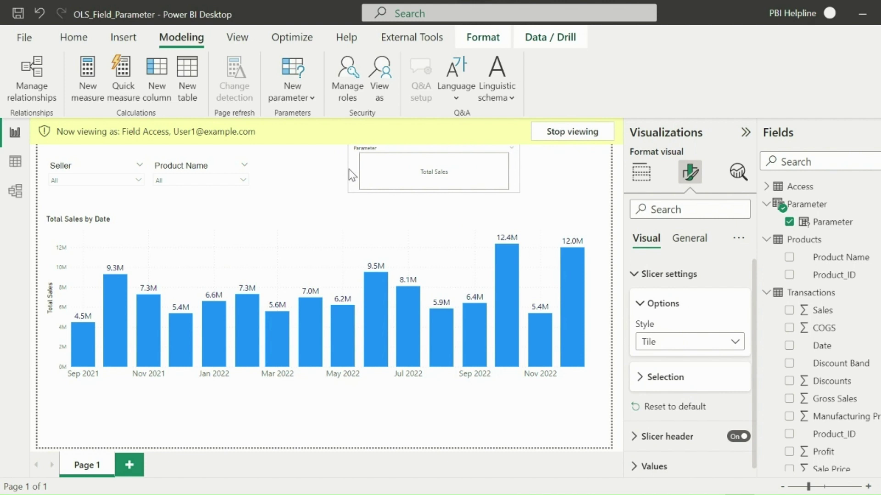
- Stop previewing as the test user so Total Sales and Total Cost both show
left_click(588, 133)
left_click(583, 166)
left_click(745, 132)
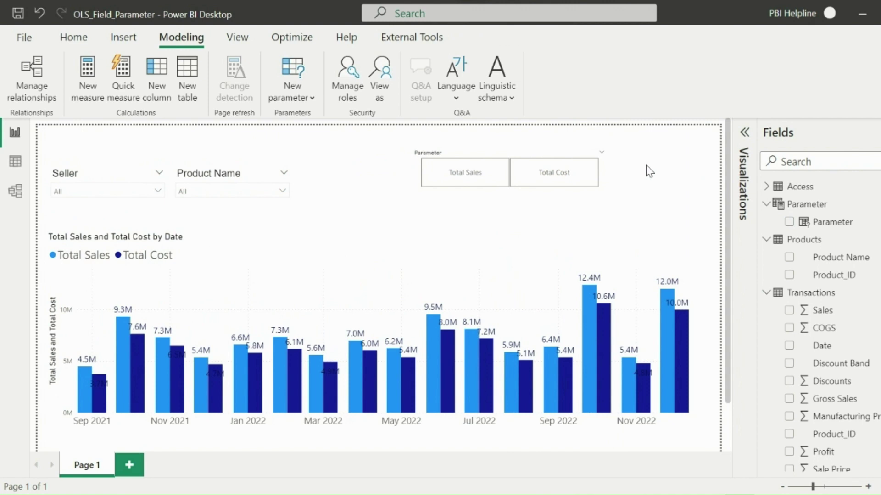
- Preview the report as a new test user's e-mail with the Field Access role, showing Total Cost
left_click(380, 76)
left_click_drag(453, 133, 763, 118)
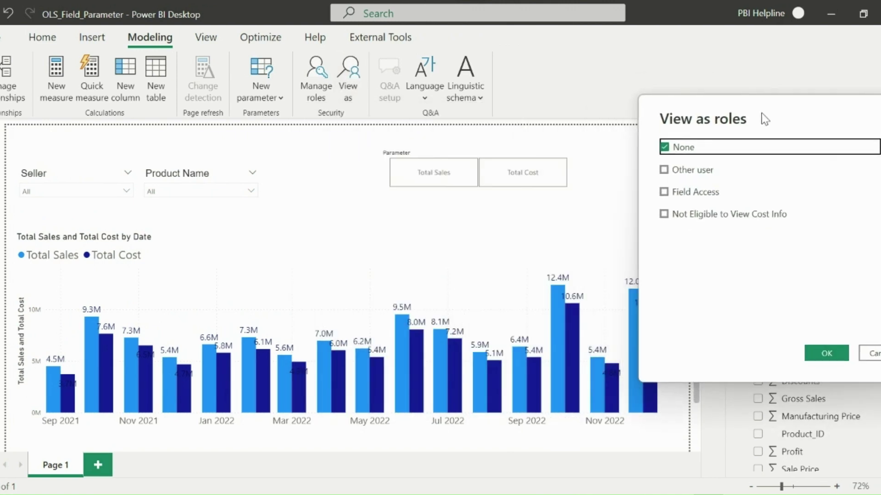
left_click(674, 169)
left_click(714, 188)
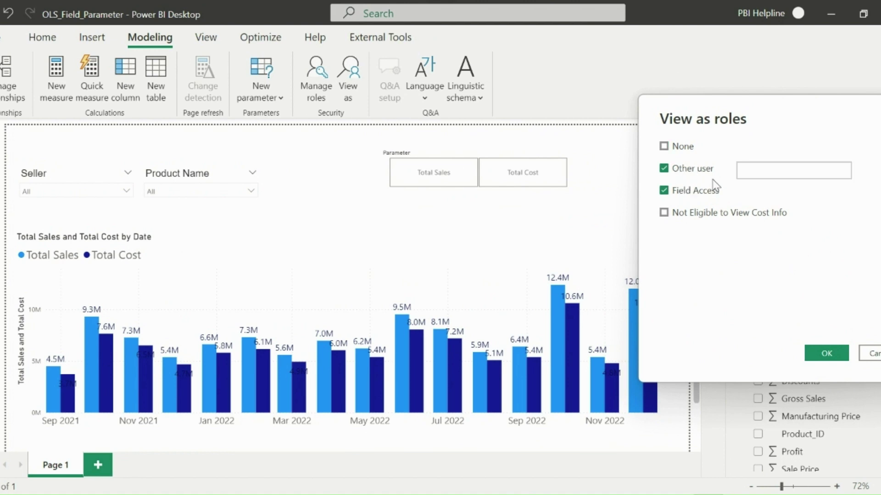
type("User")
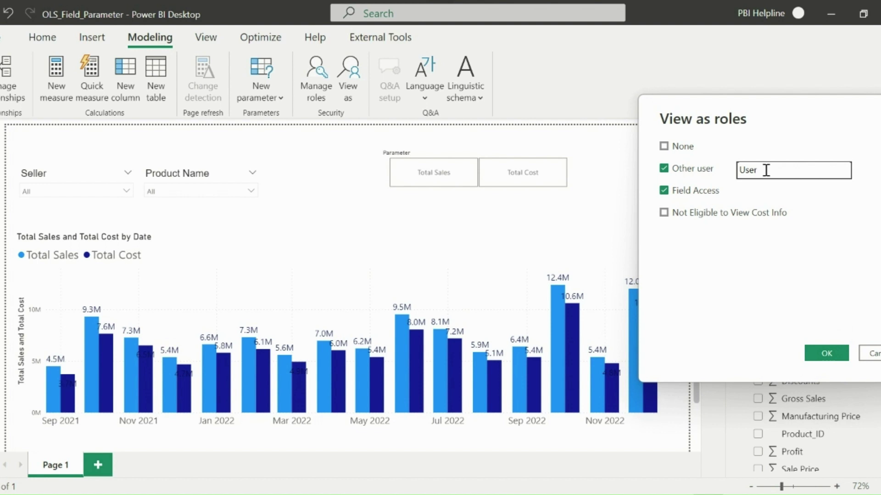
type("7@example.com")
left_click(818, 351)
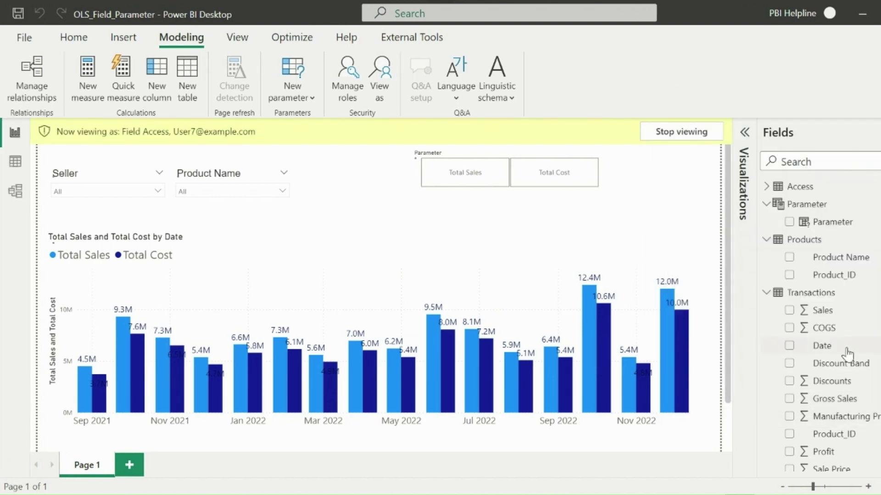
left_click(528, 181)
- Change the previewed user's e-mail to another test user and reapply the preview
left_click(380, 73)
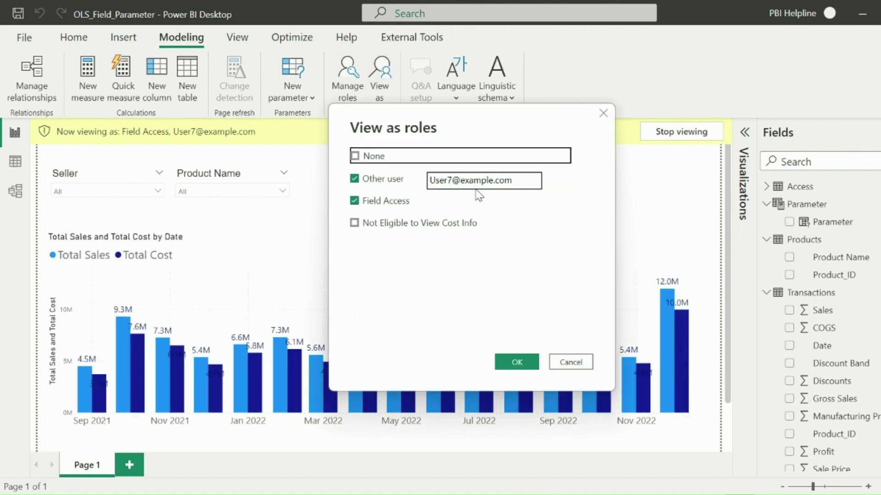
left_click(452, 180)
key("BackSpace")
type("8")
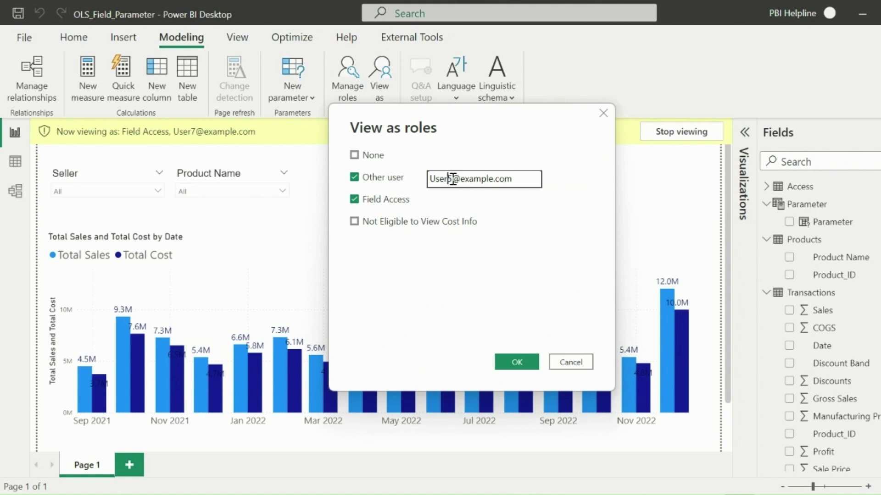
left_click(515, 362)
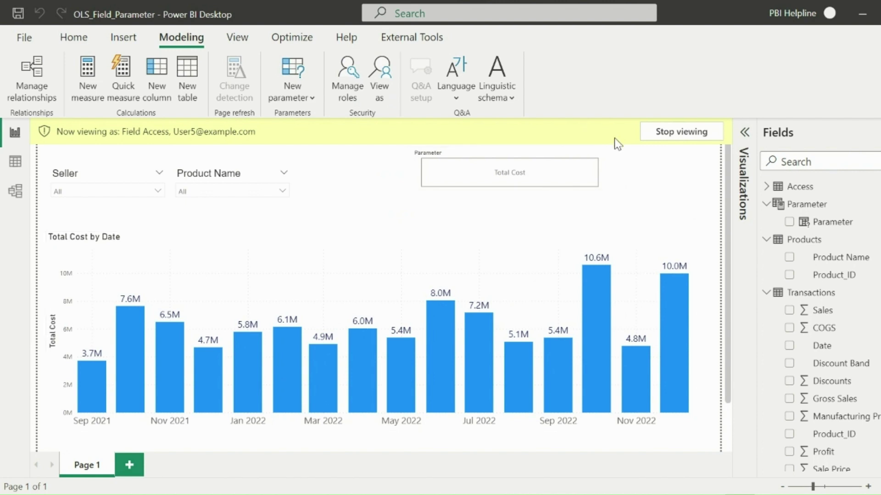
- Exit the role preview and filter the chart to Montana in the Product Name slicer
left_click(661, 136)
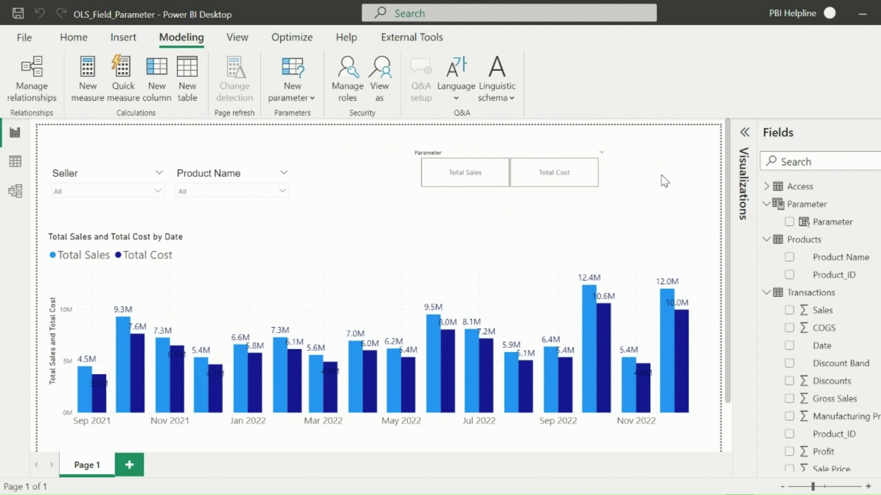
left_click(256, 181)
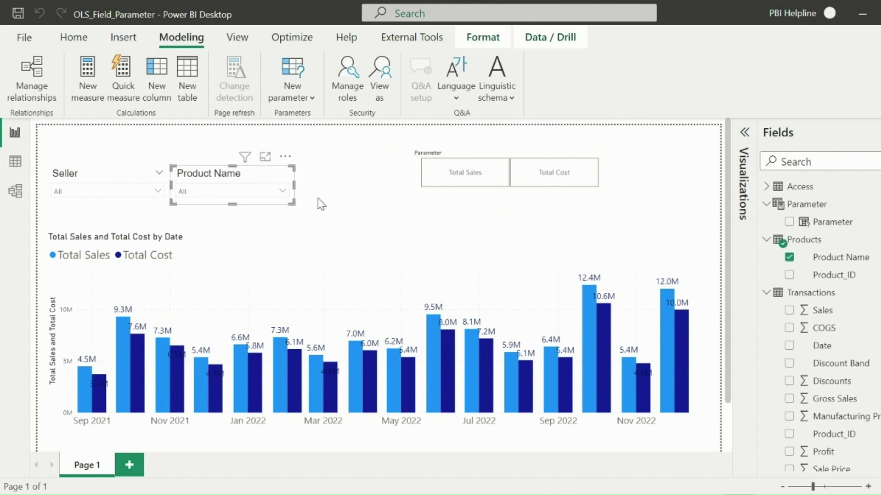
left_click(321, 203)
left_click(273, 191)
left_click(216, 236)
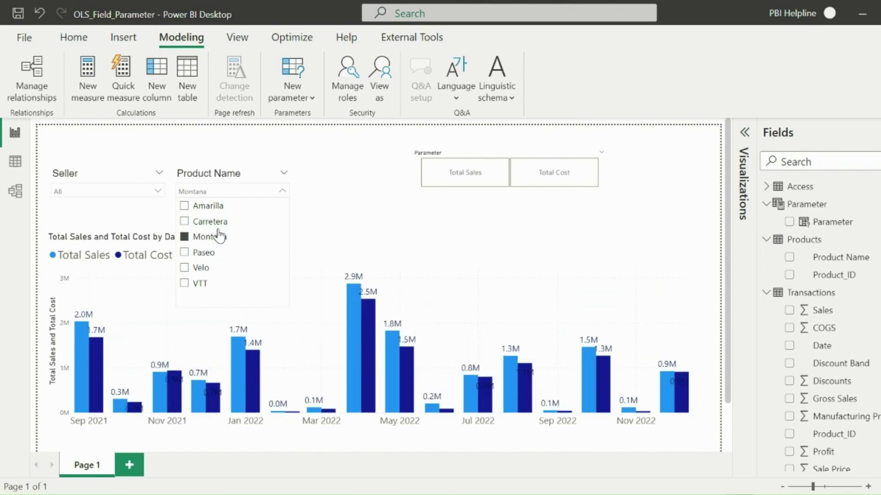